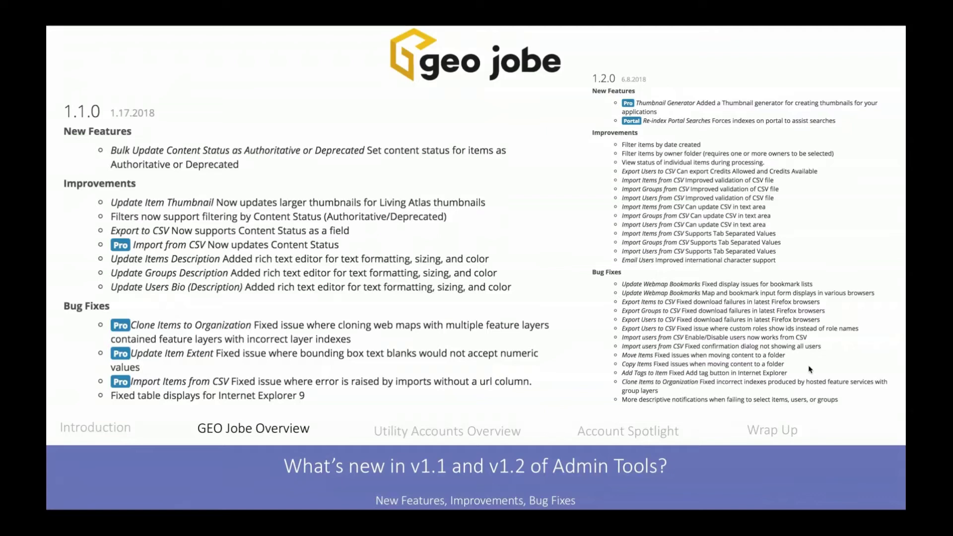
Step: Leave the slideshow, switch to Admin Tools for ArcGIS Online in Chrome, and open the Thumbnail Generator from the item tools
{"action": "key", "text": "Right"}
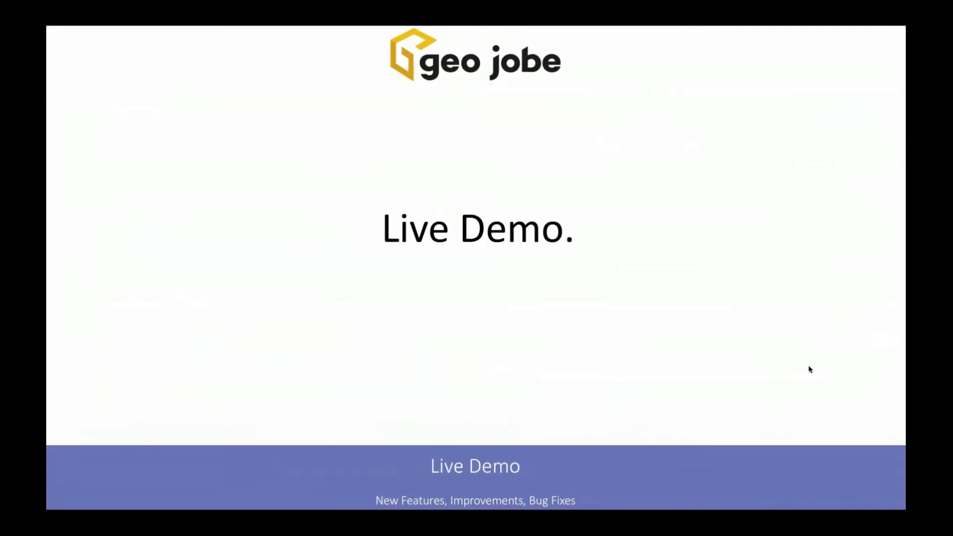
{"action": "key", "text": "Escape"}
{"action": "key", "text": "ctrl+Left"}
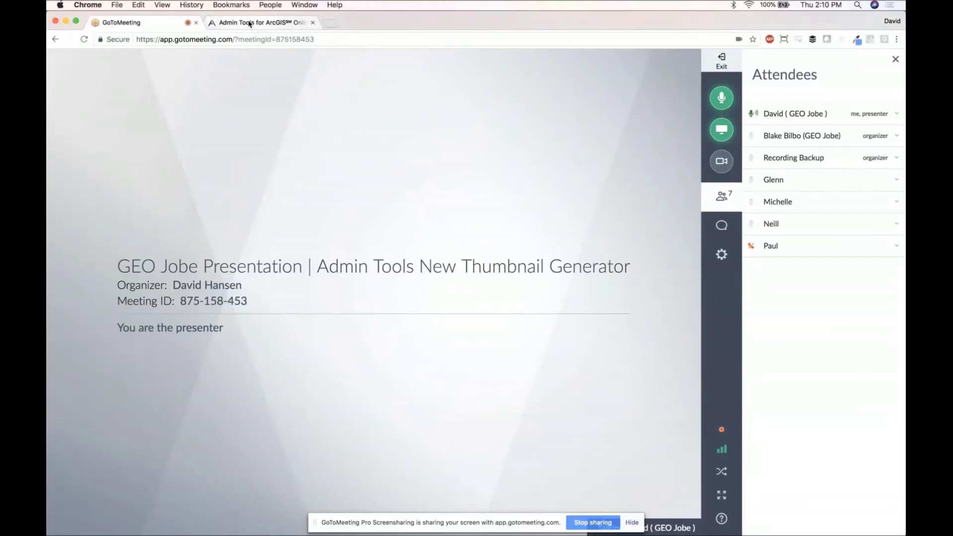
{"action": "left_click", "coordinate": [250, 23]}
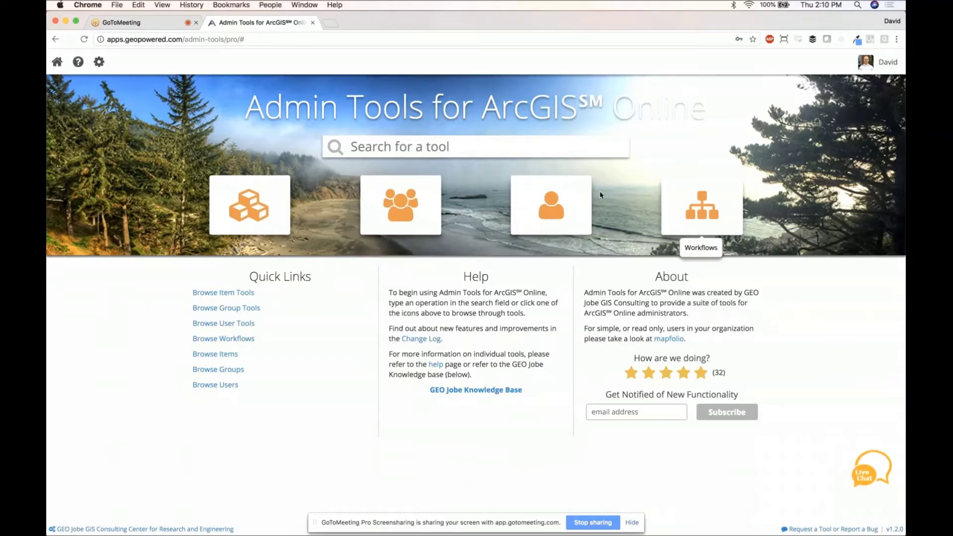
{"action": "left_click", "coordinate": [282, 221]}
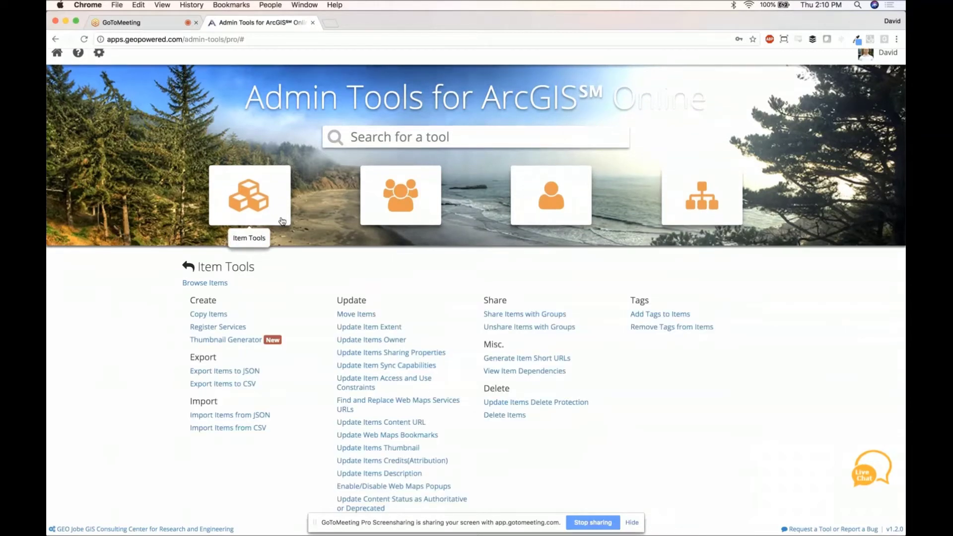
{"action": "left_click", "coordinate": [245, 342]}
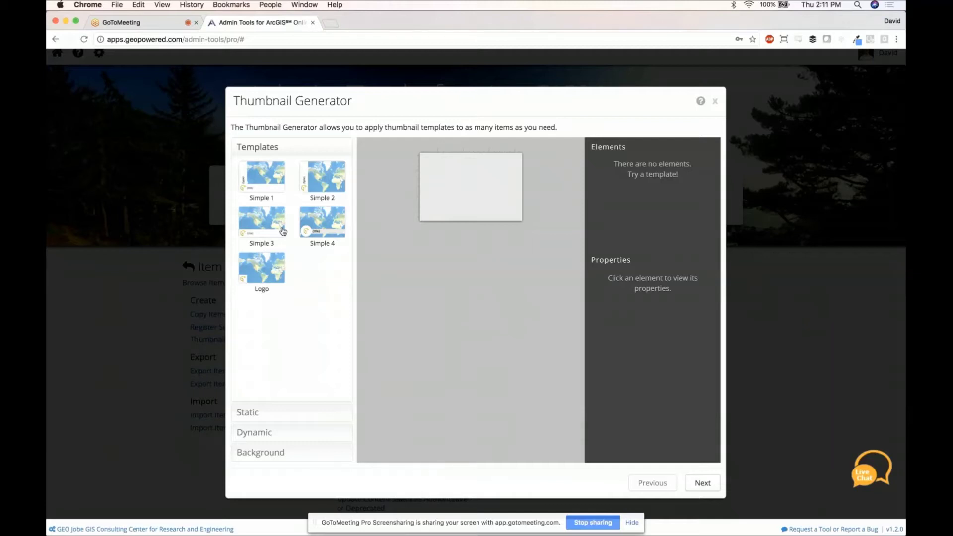
Step: Try the Simple 1, Simple 2, Simple 3, Simple 4 and Logo templates on the thumbnail canvas
{"action": "left_click", "coordinate": [266, 178]}
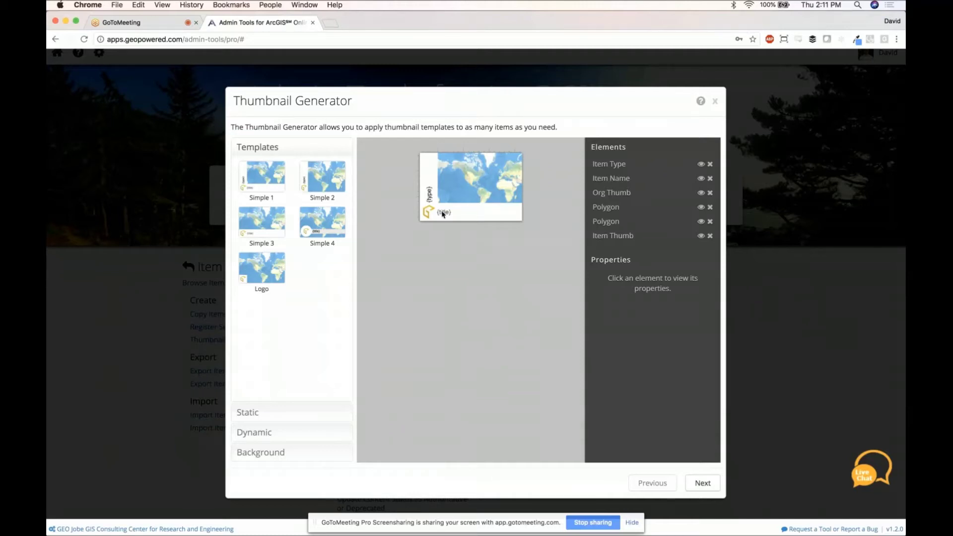
{"action": "left_click", "coordinate": [324, 186]}
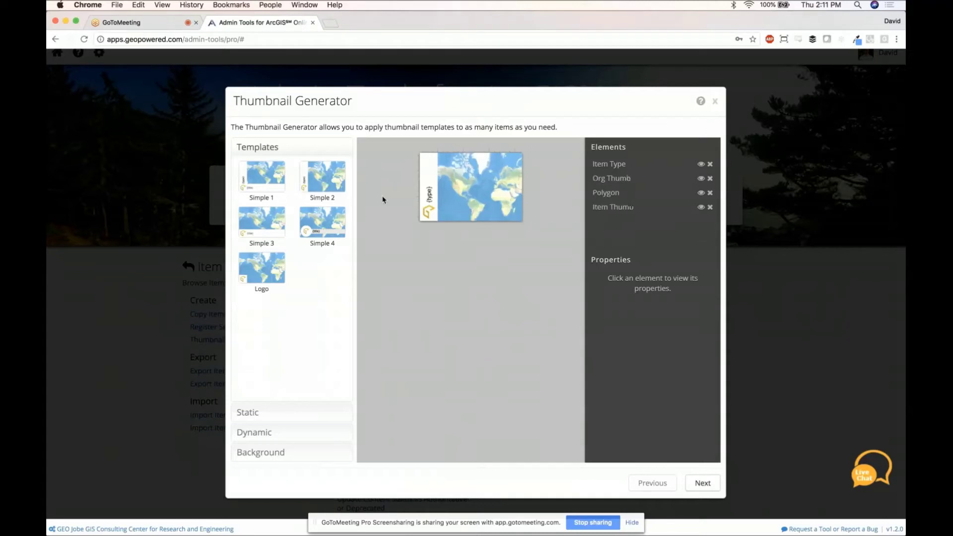
{"action": "left_click", "coordinate": [283, 215]}
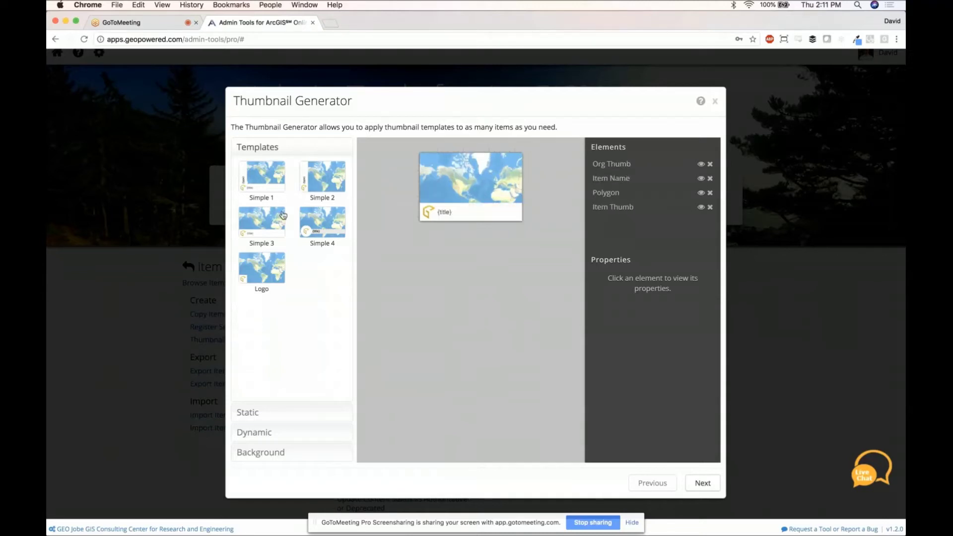
{"action": "left_click", "coordinate": [318, 219]}
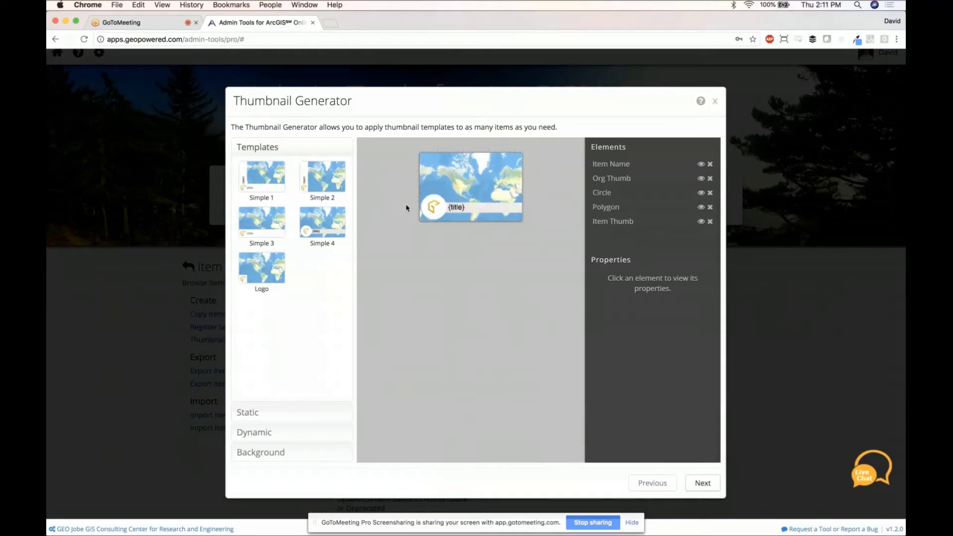
{"action": "left_click", "coordinate": [261, 172]}
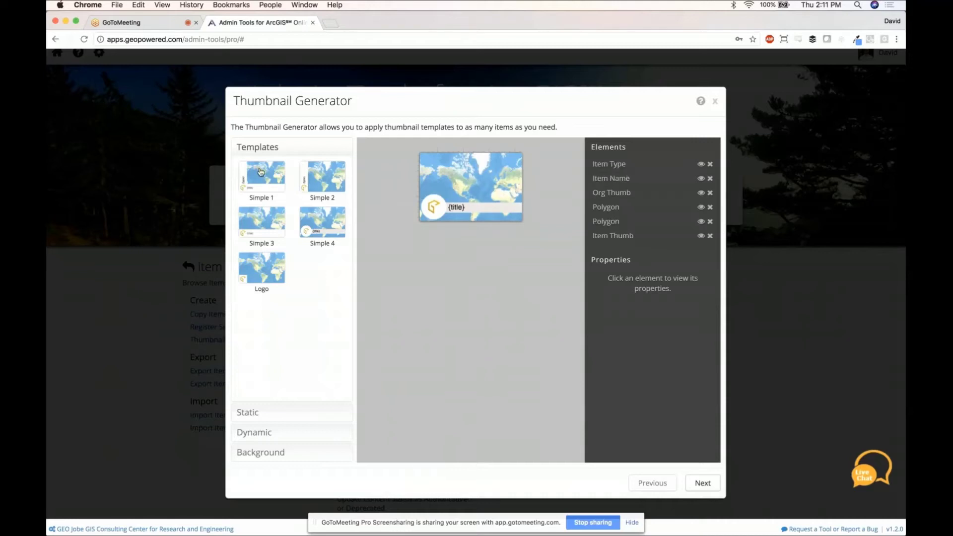
{"action": "left_click", "coordinate": [278, 417]}
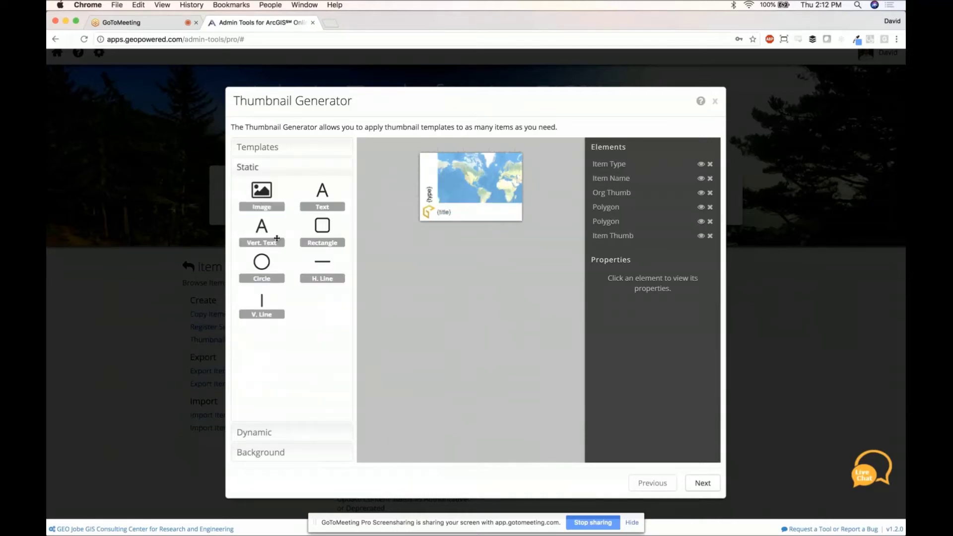
{"action": "left_click", "coordinate": [312, 153]}
{"action": "left_click", "coordinate": [265, 277]}
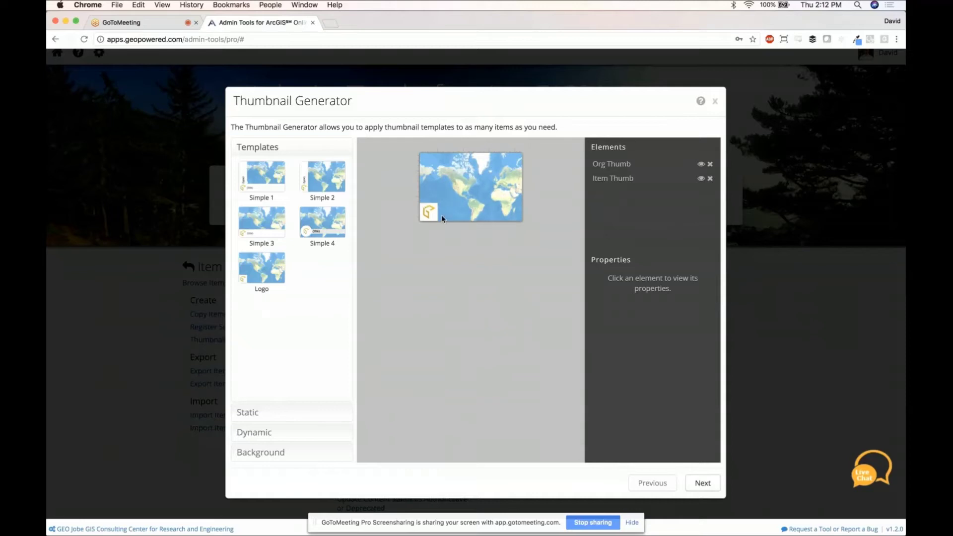
Step: Examine the static elements, dynamic elements and background color options available for the thumbnail
{"action": "left_click", "coordinate": [279, 410]}
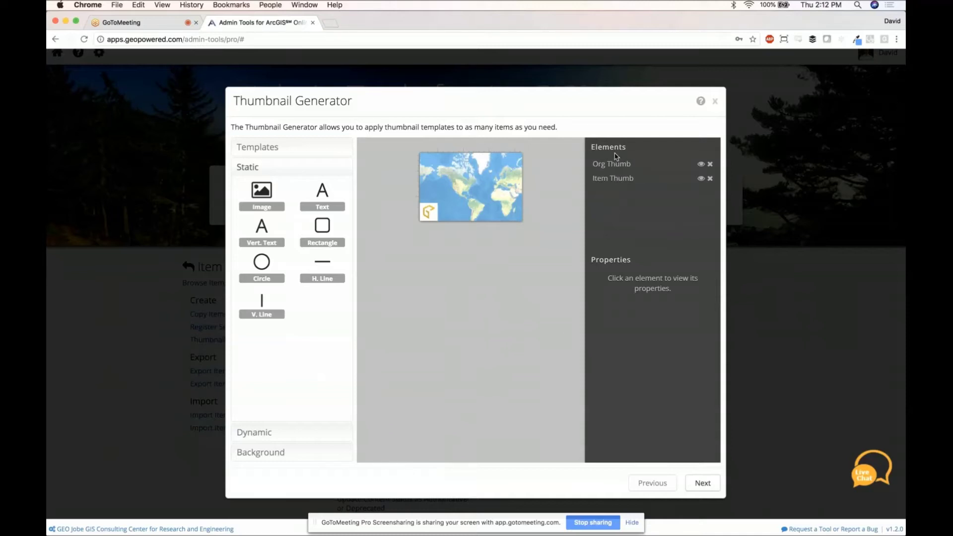
{"action": "left_click", "coordinate": [289, 435]}
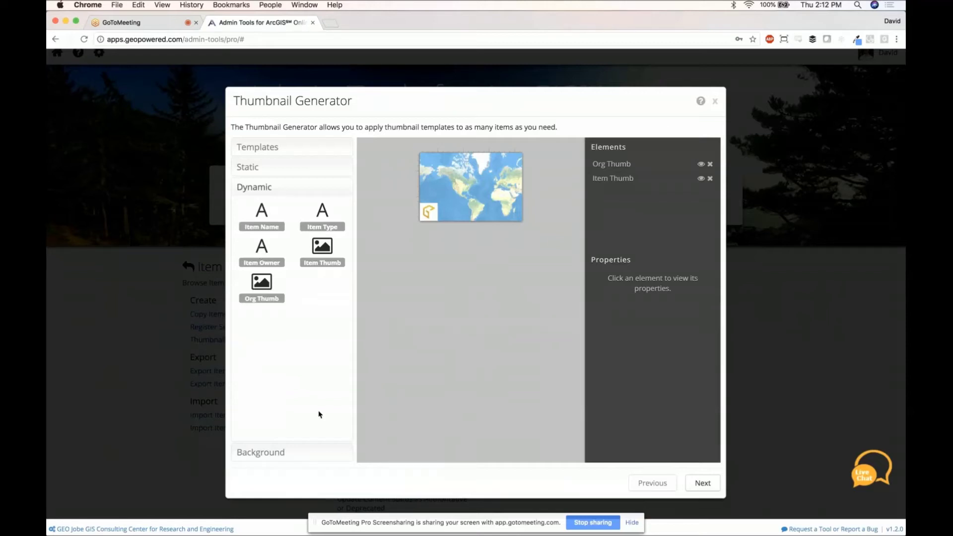
{"action": "left_click", "coordinate": [287, 457]}
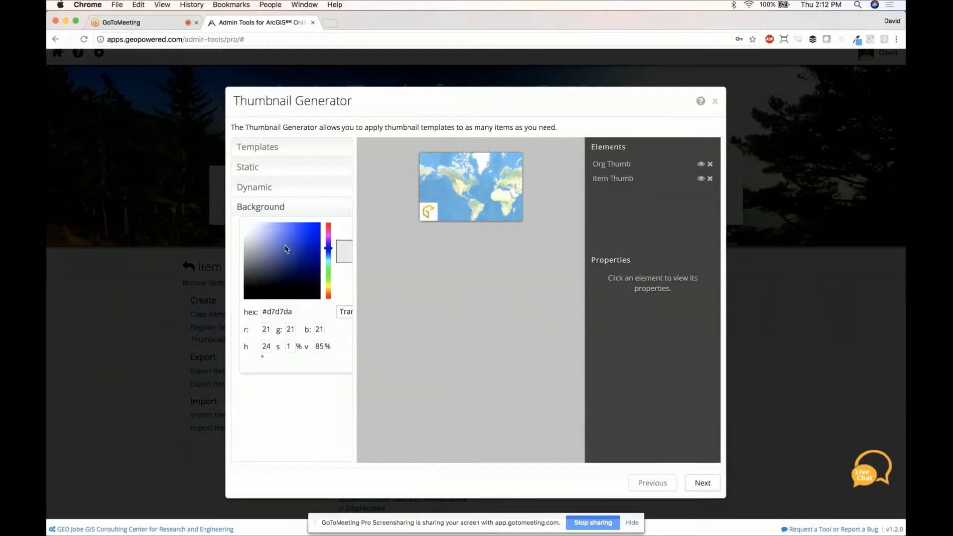
Step: Apply the Simple 1 template to the thumbnail and continue to choosing the items
{"action": "left_click", "coordinate": [267, 147]}
{"action": "left_click", "coordinate": [267, 187]}
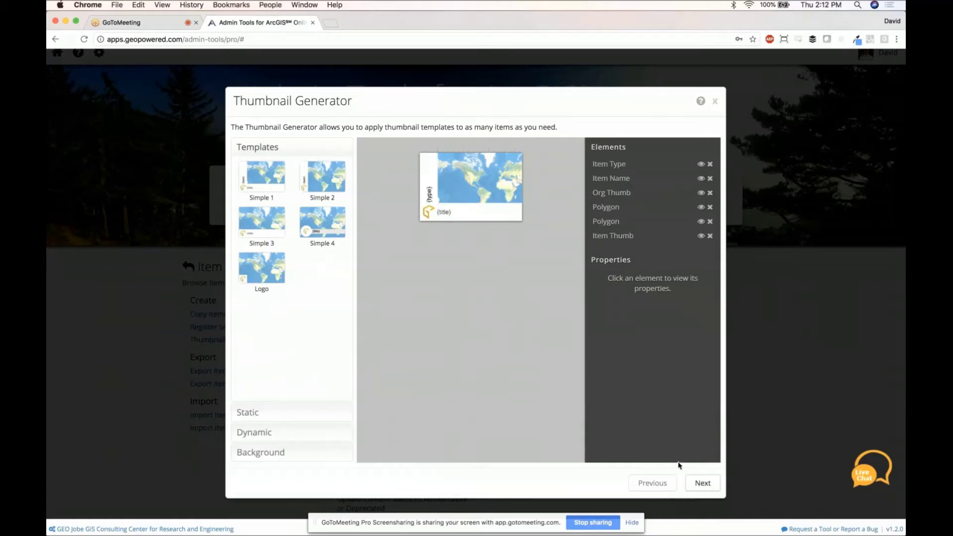
{"action": "left_click", "coordinate": [701, 482]}
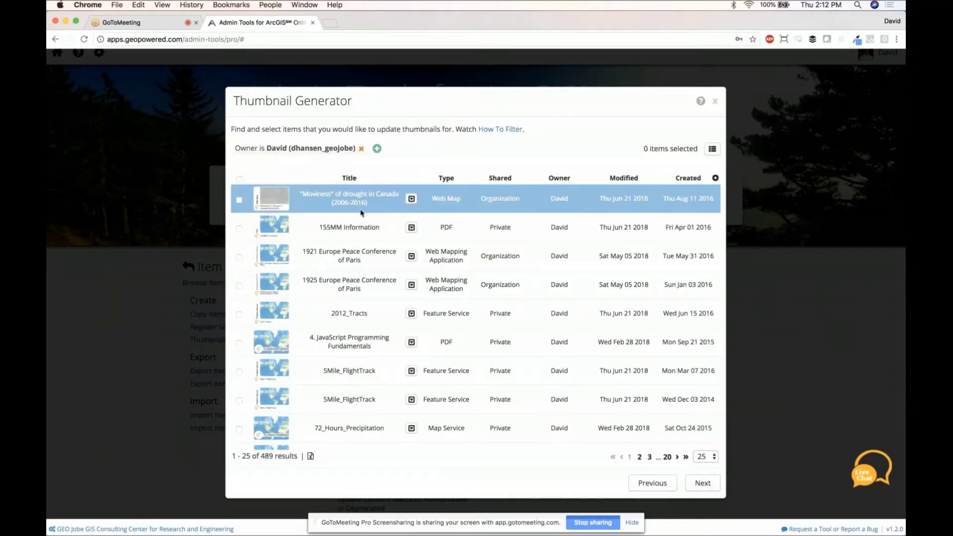
Step: Select the Admin Tools Provision Analysis web map, both Admin Tools Provisions Analyis Points with Dates items and the three Admin Tools Provisions Analysis Points Layer items
{"action": "scroll", "coordinate": [342, 281], "scroll_direction": "down", "scroll_amount": 1}
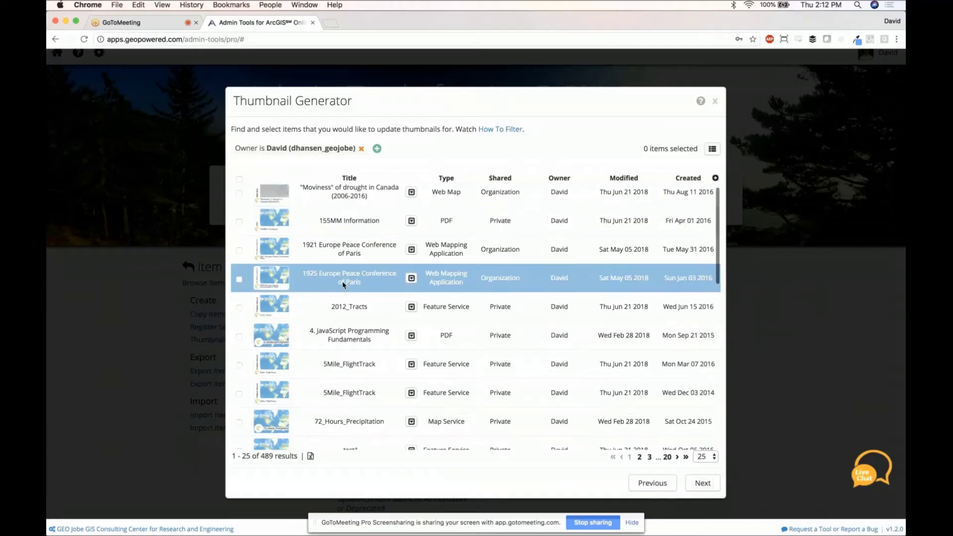
{"action": "scroll", "coordinate": [342, 284], "scroll_direction": "down", "scroll_amount": 10}
{"action": "scroll", "coordinate": [342, 285], "scroll_direction": "down", "scroll_amount": 3}
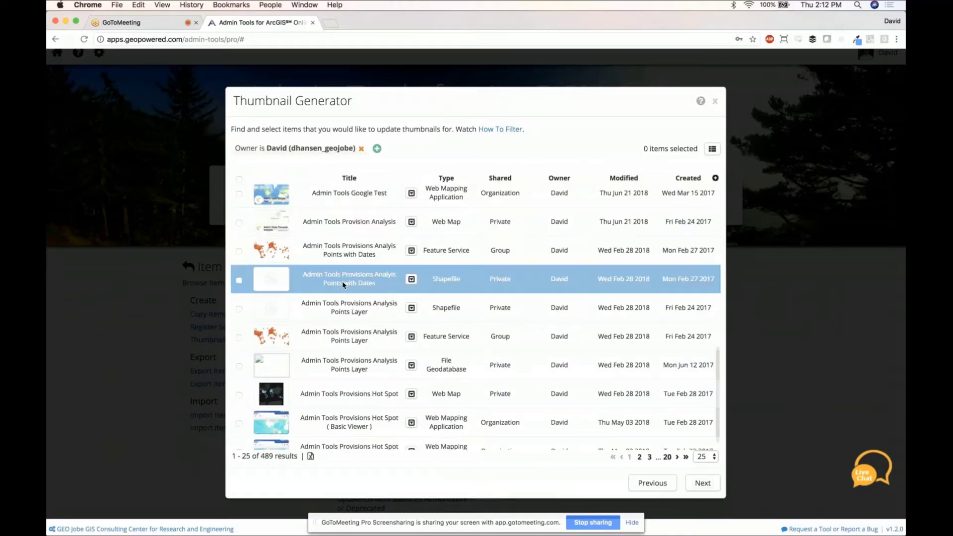
{"action": "left_click", "coordinate": [331, 230]}
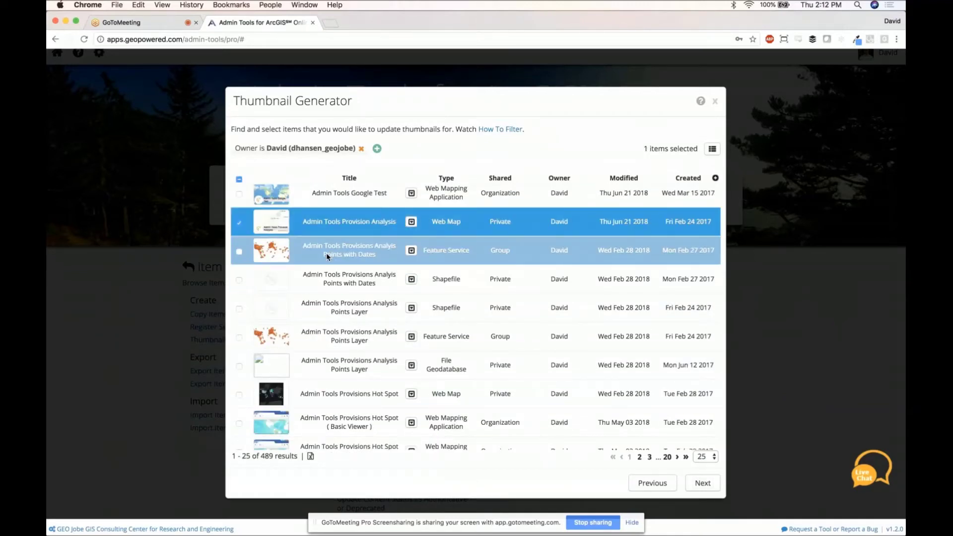
{"action": "left_click", "coordinate": [326, 252]}
{"action": "left_click", "coordinate": [327, 281]}
{"action": "left_click", "coordinate": [327, 300]}
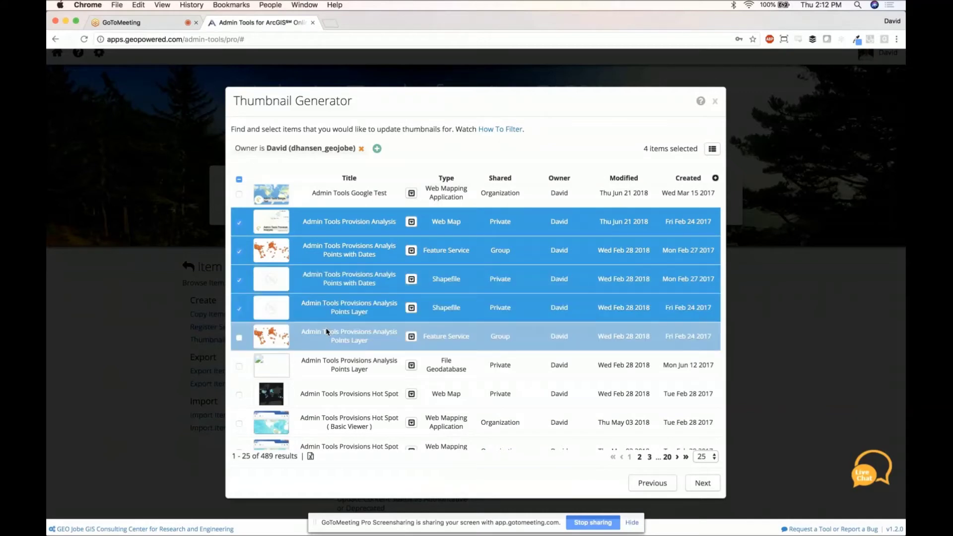
{"action": "left_click", "coordinate": [326, 329]}
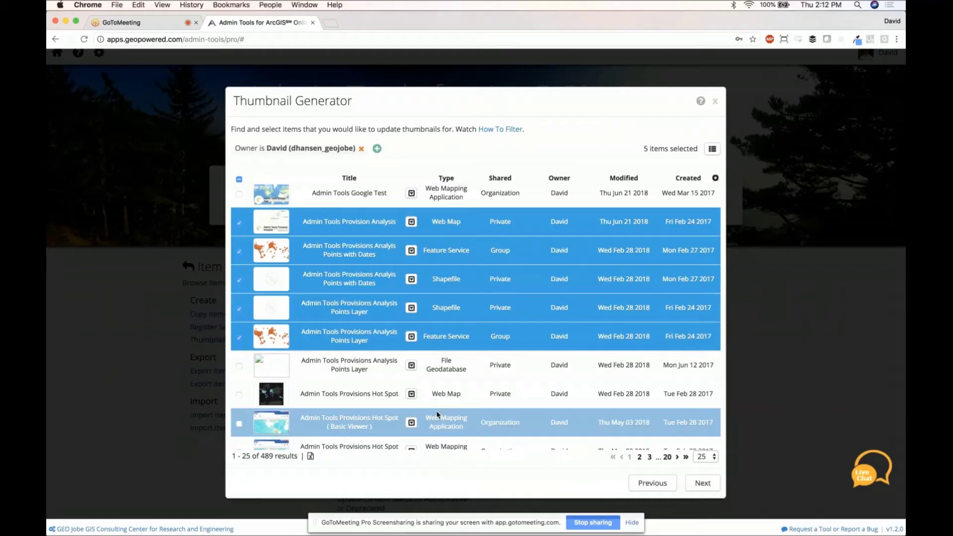
{"action": "left_click", "coordinate": [375, 365]}
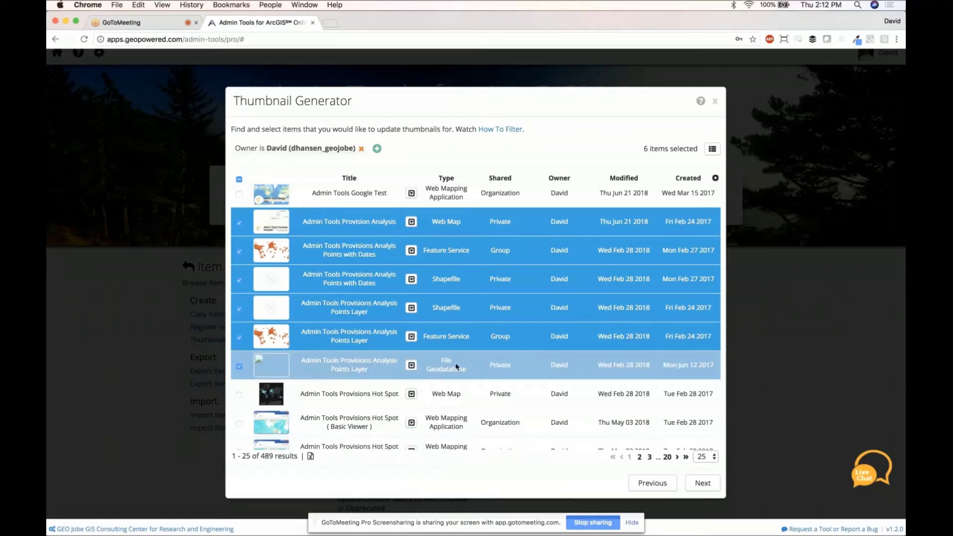
Step: Run the thumbnail update on the selected items and dismiss the finished progress report
{"action": "left_click", "coordinate": [706, 486]}
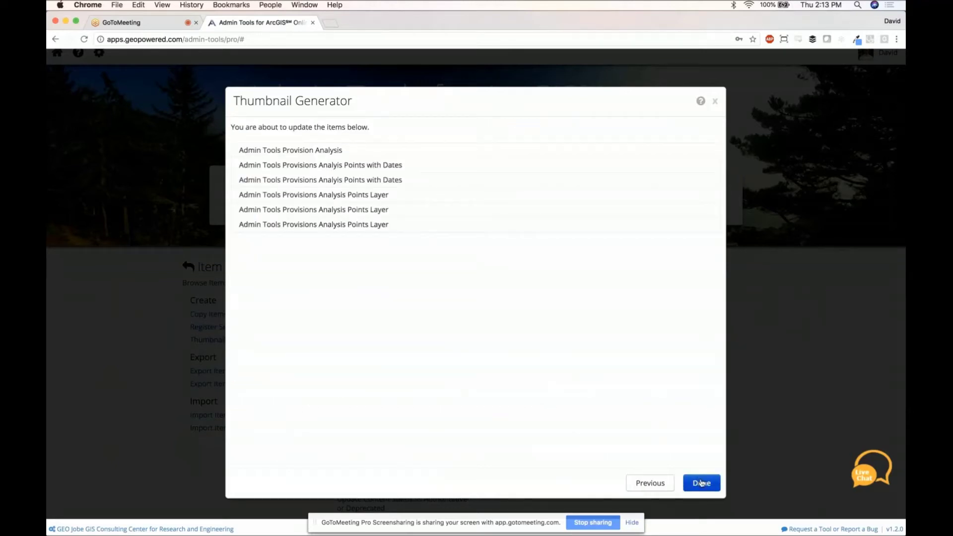
{"action": "left_click", "coordinate": [701, 483]}
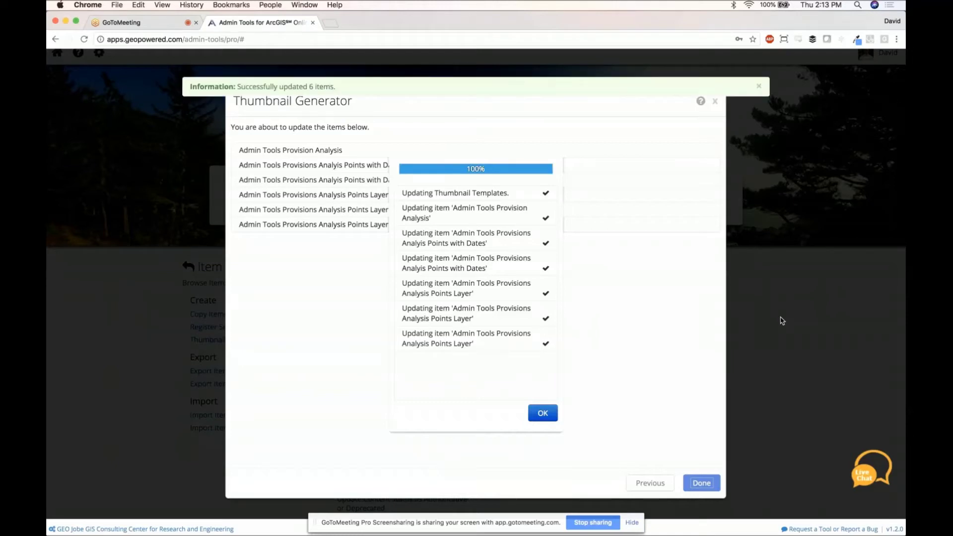
{"action": "left_click", "coordinate": [484, 219]}
{"action": "left_click", "coordinate": [543, 413]}
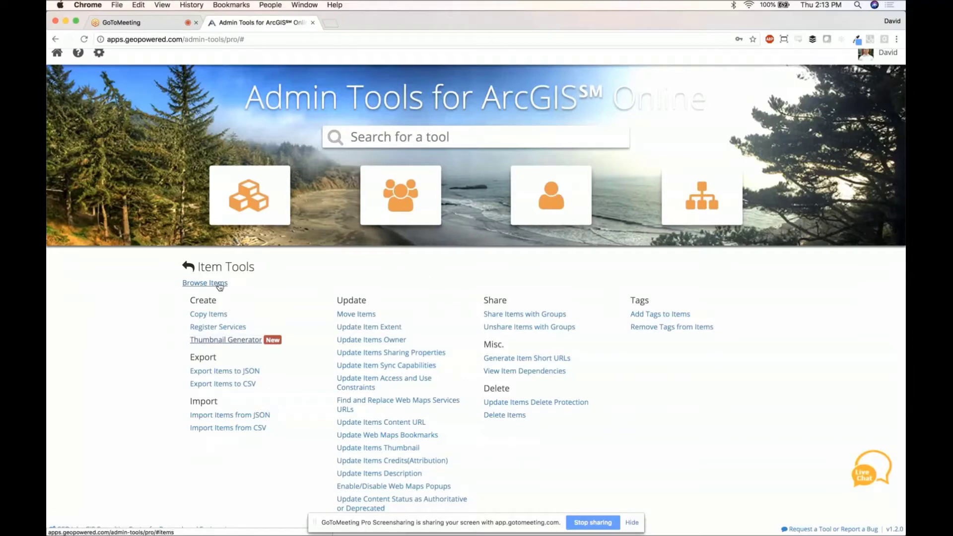
Step: Open the Browse Items link in a new browser tab and sign in there with the prefilled ArcGIS Online account
{"action": "right_click", "coordinate": [220, 286]}
{"action": "left_click", "coordinate": [209, 285]}
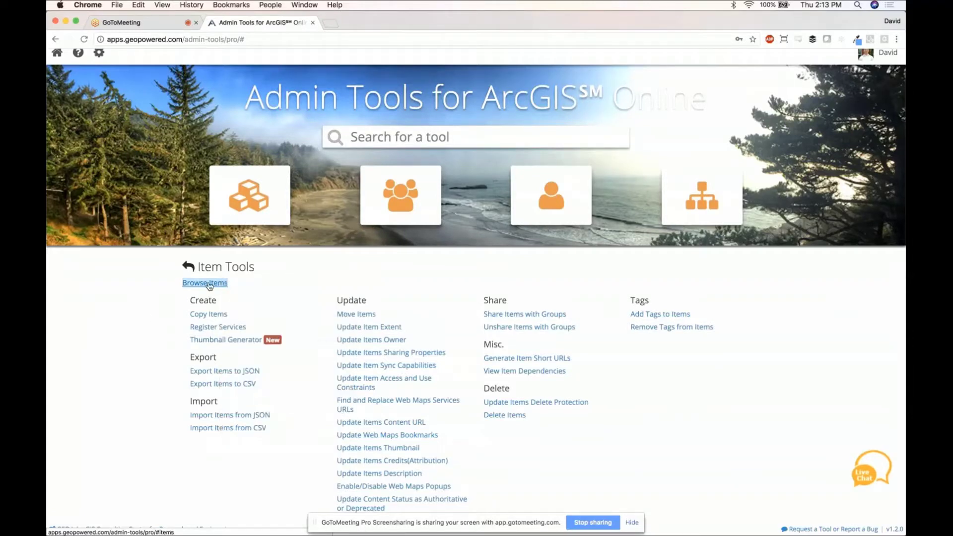
{"action": "right_click", "coordinate": [209, 286]}
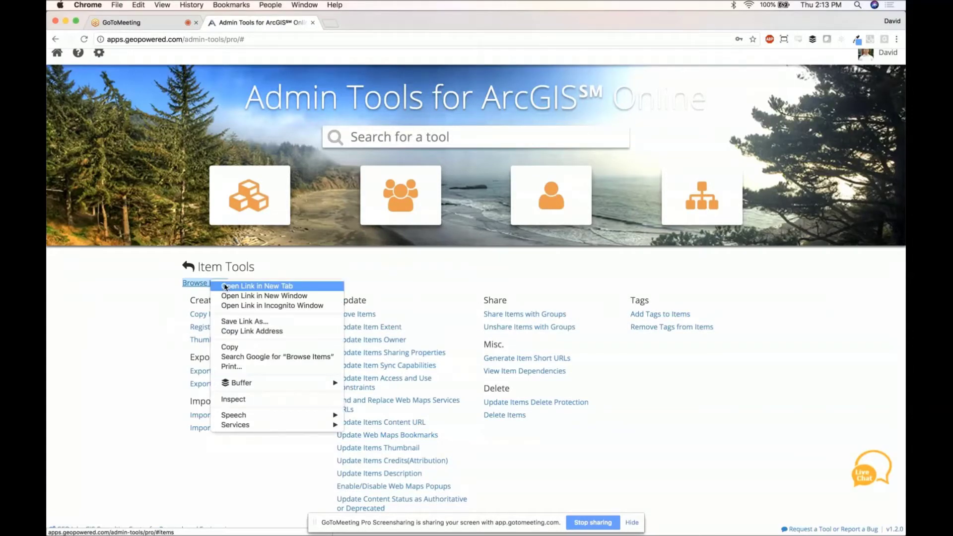
{"action": "left_click", "coordinate": [225, 286]}
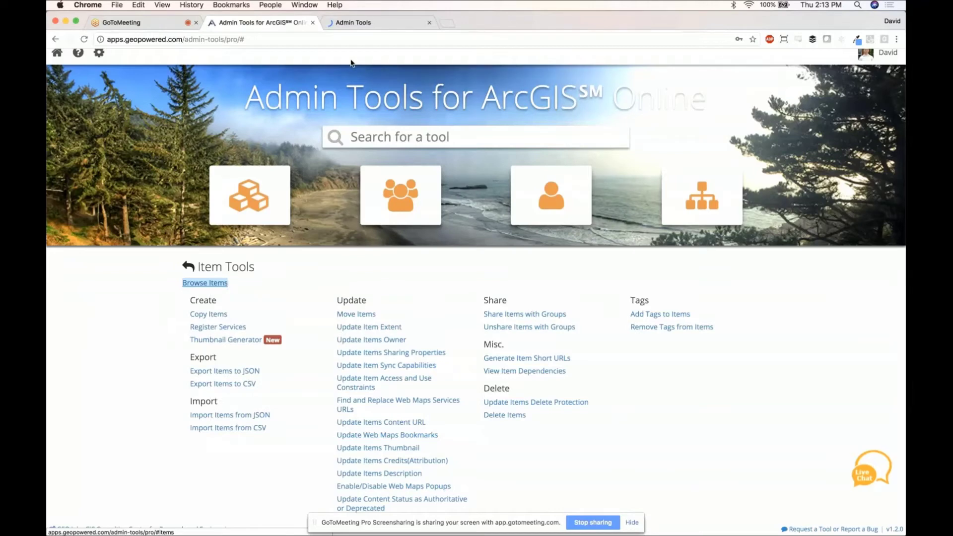
{"action": "key", "text": "ctrl+Tab"}
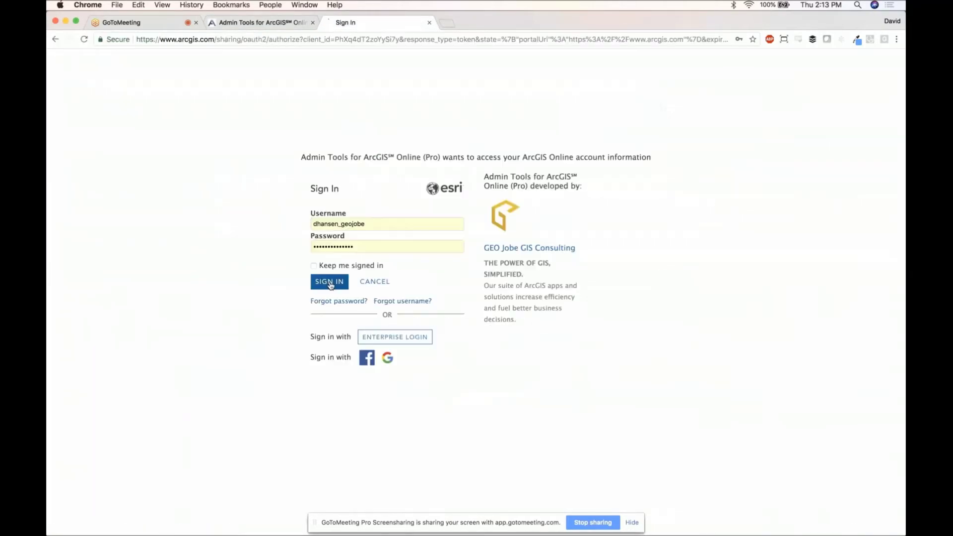
{"action": "left_click", "coordinate": [330, 285]}
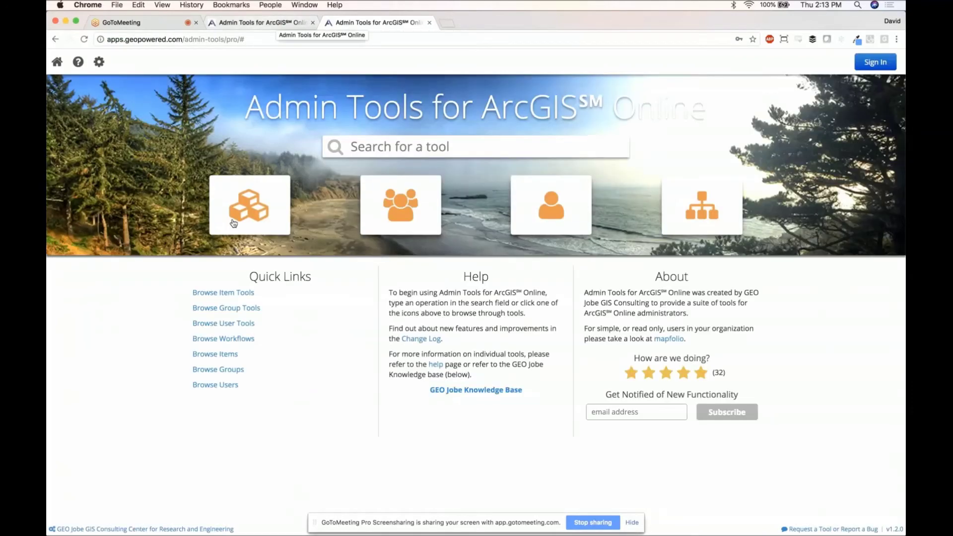
Step: Browse the organization's items and check the thumbnails of the Admin Tools Provision Analysis items
{"action": "left_click", "coordinate": [230, 272]}
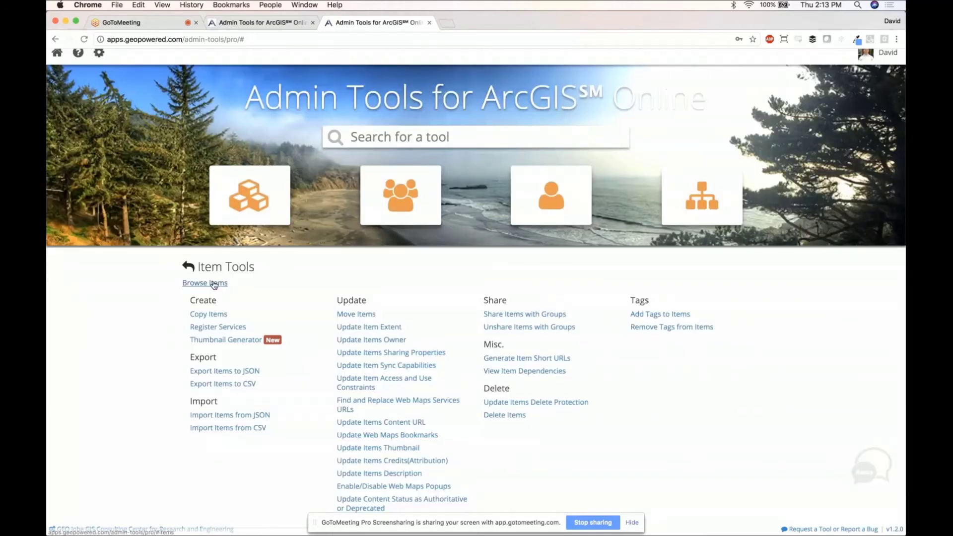
{"action": "left_click", "coordinate": [215, 284]}
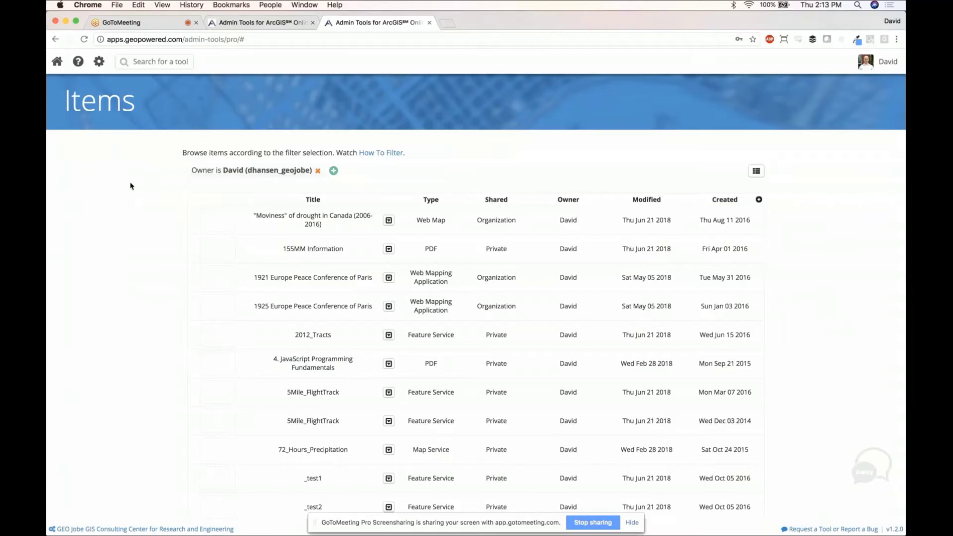
{"action": "scroll", "coordinate": [131, 186], "scroll_direction": "down", "scroll_amount": 5}
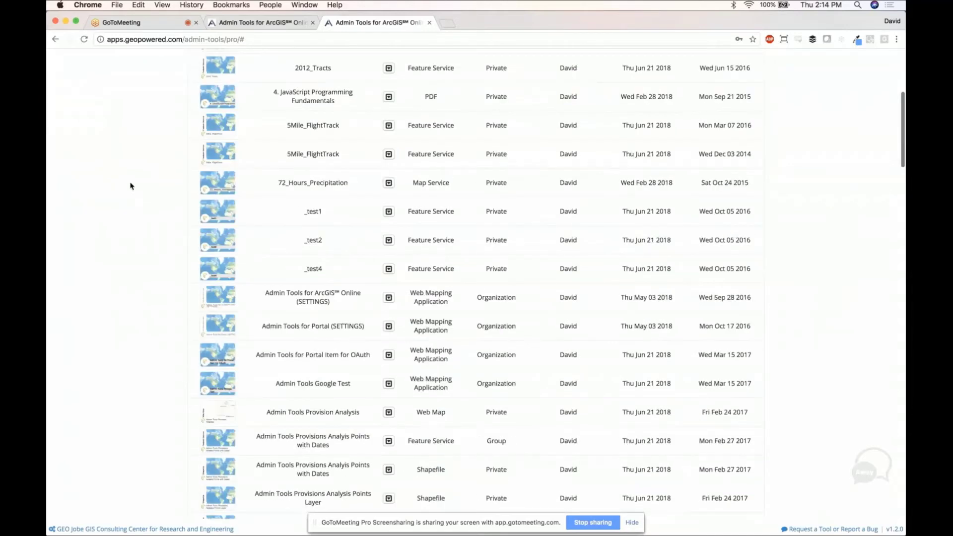
{"action": "scroll", "coordinate": [130, 186], "scroll_direction": "down", "scroll_amount": 3}
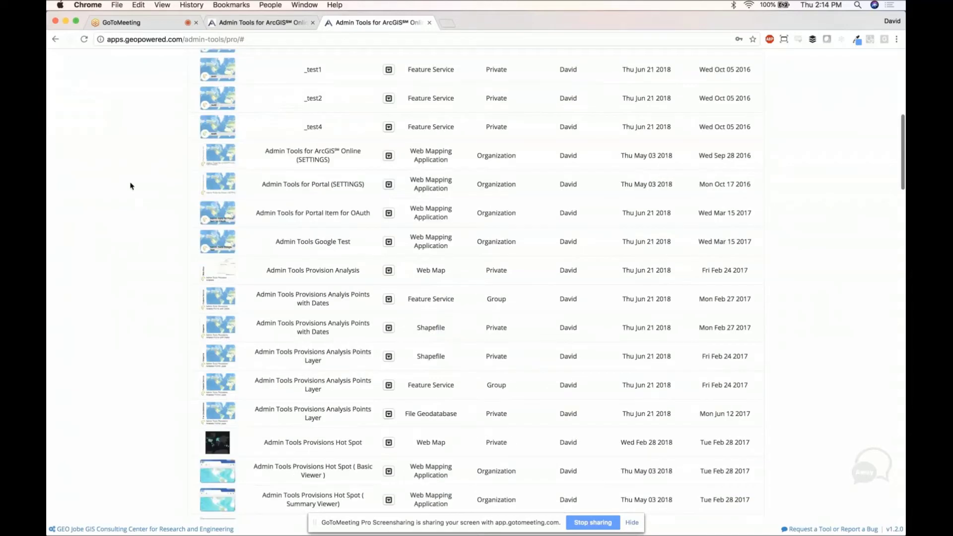
Step: Open the details of the Admin Tools Provisions Analysis Points Layer file geodatabase, signing in with the prefilled account, to check its thumbnail
{"action": "left_click", "coordinate": [405, 414]}
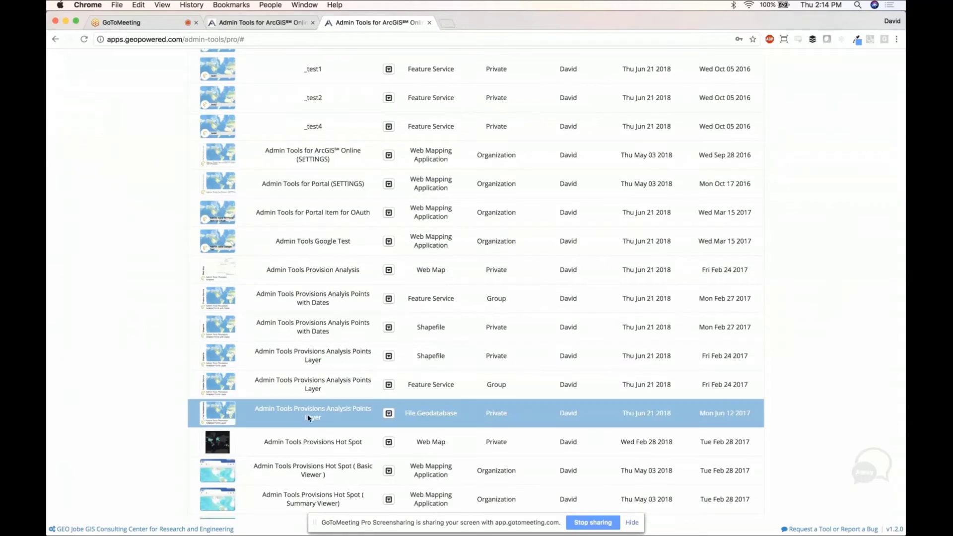
{"action": "left_click", "coordinate": [389, 418]}
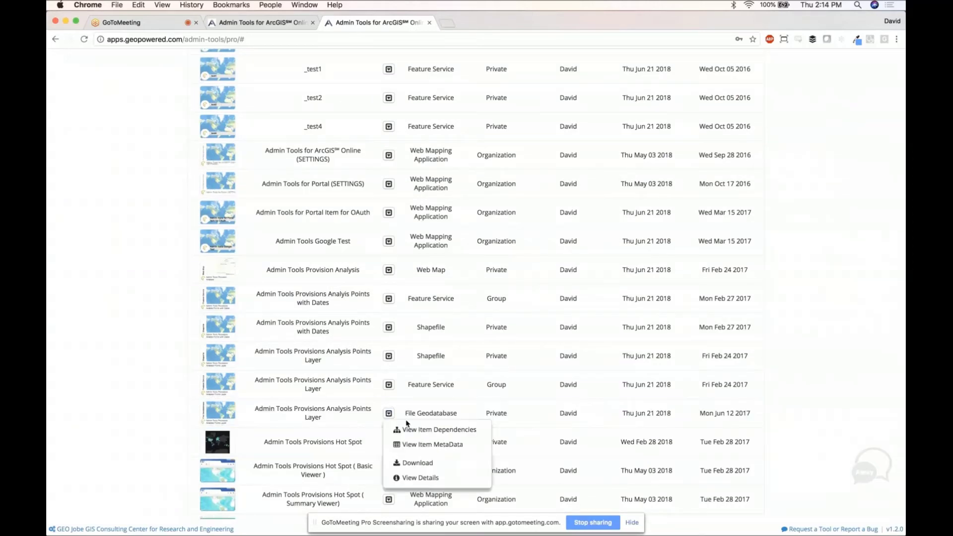
{"action": "left_click", "coordinate": [408, 478]}
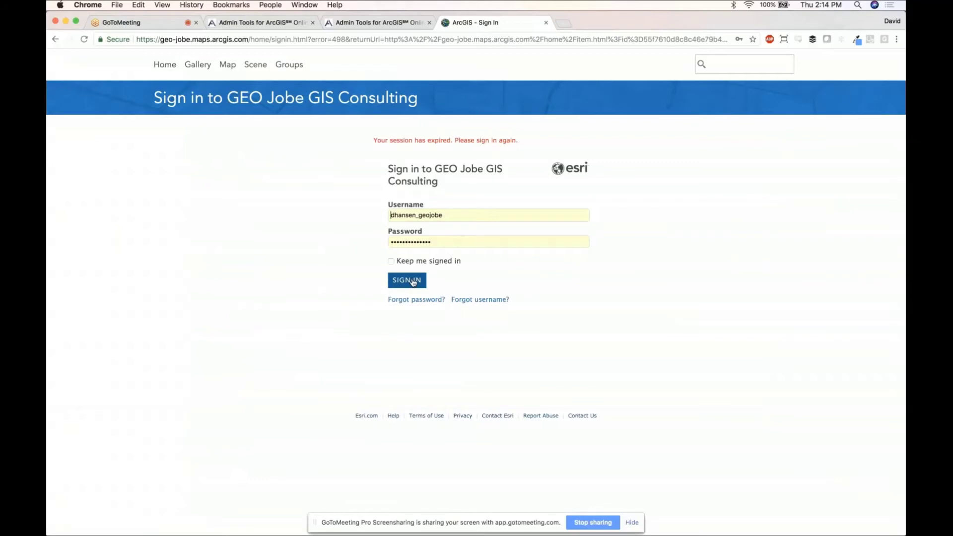
{"action": "left_click", "coordinate": [413, 281]}
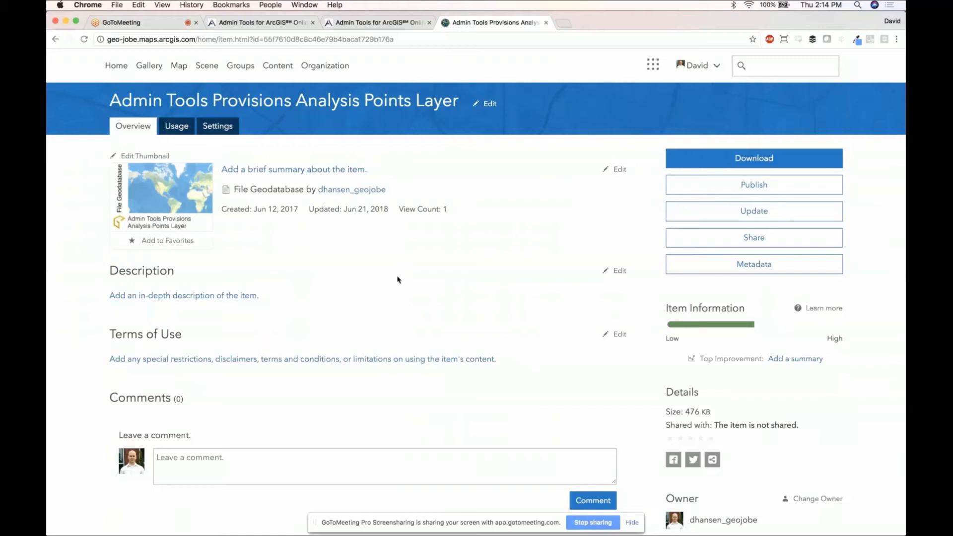
Step: Return to the first Admin Tools tab and hide the Org Thumb element of the template in the Thumbnail Generator
{"action": "left_click", "coordinate": [374, 25]}
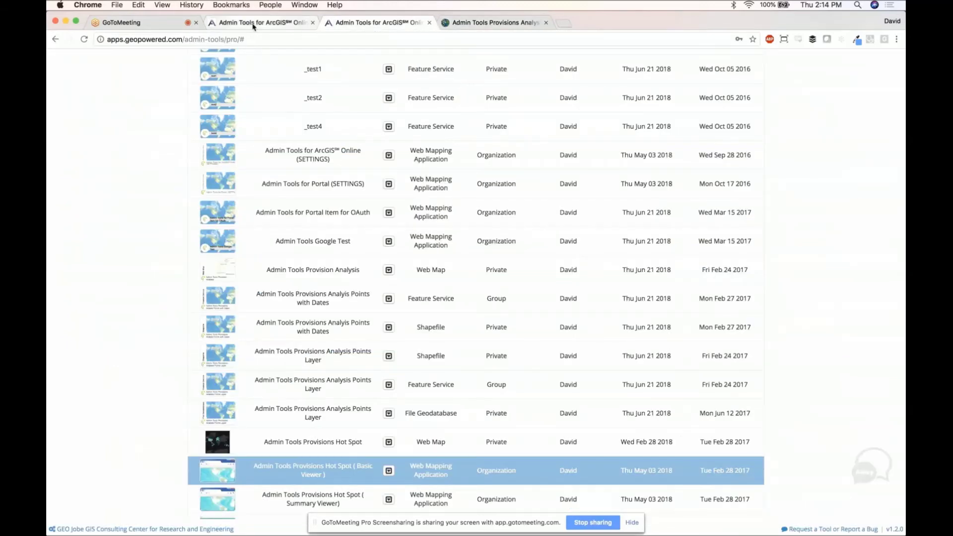
{"action": "left_click", "coordinate": [253, 25]}
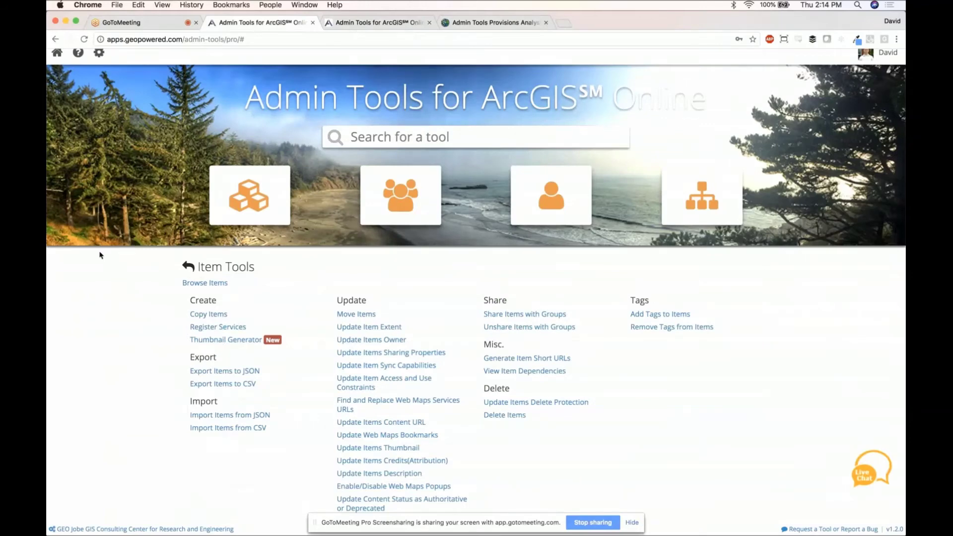
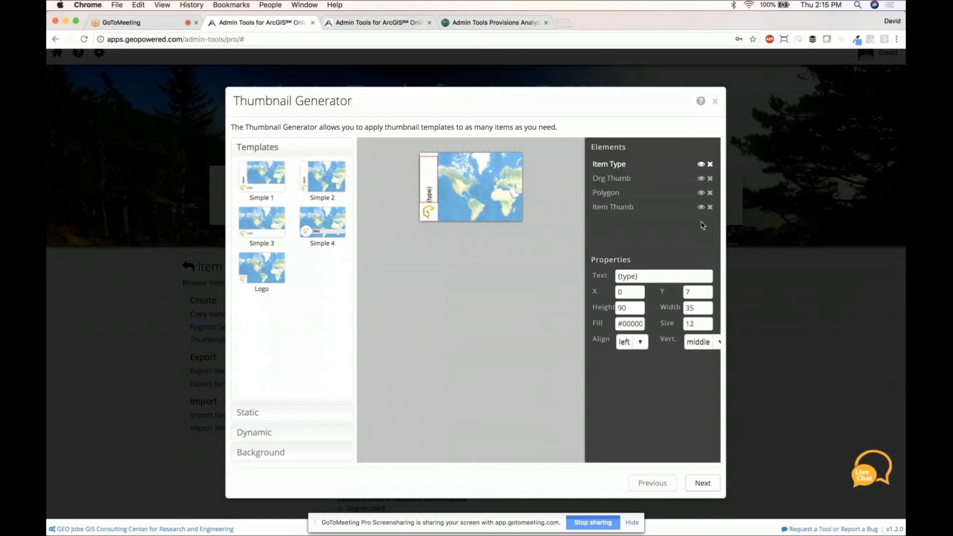
{"action": "left_click", "coordinate": [700, 179]}
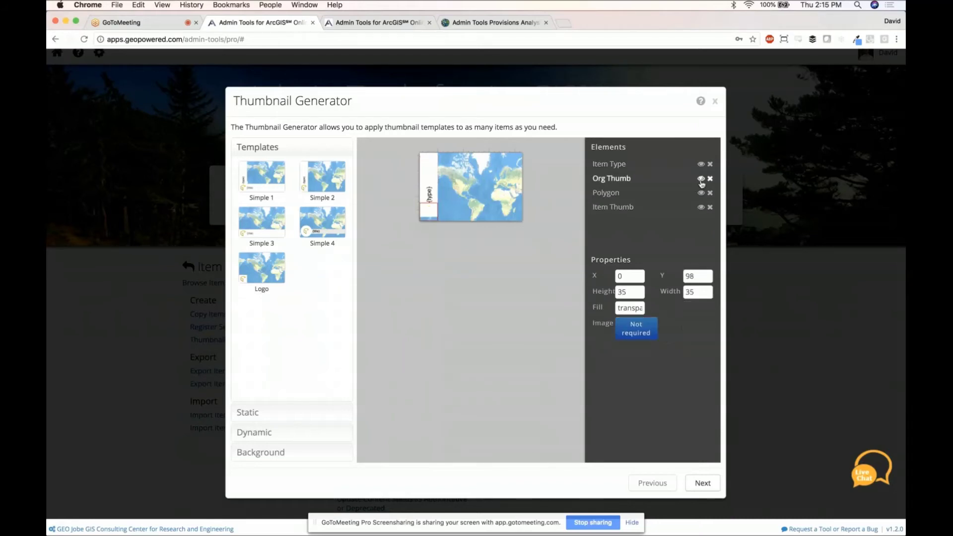
Step: Set the height of the white polygon strip to 135
{"action": "left_click", "coordinate": [433, 162]}
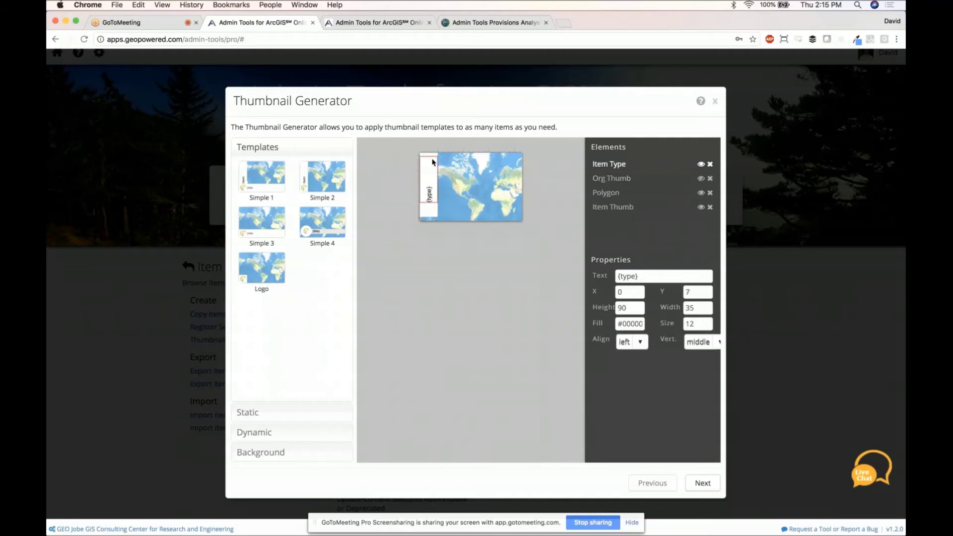
{"action": "left_click", "coordinate": [427, 213]}
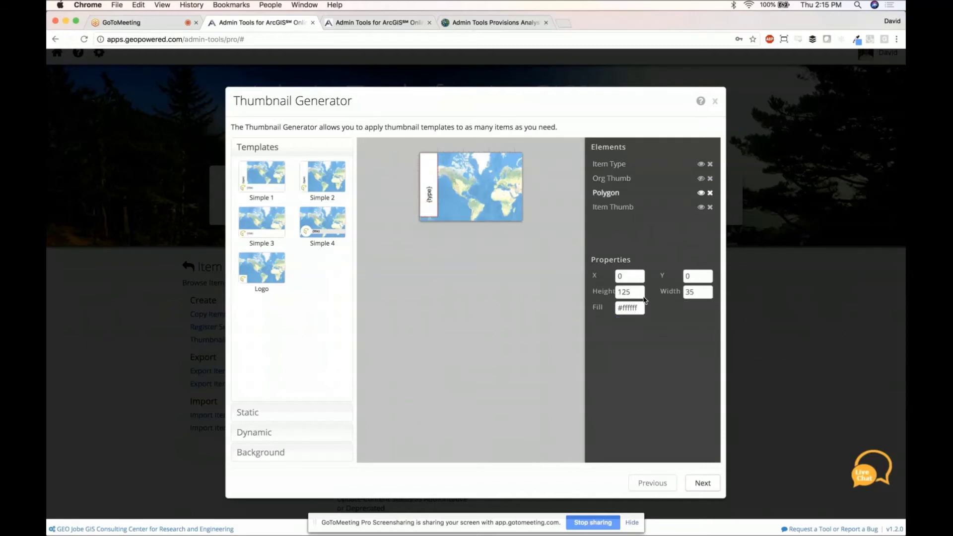
{"action": "scroll", "coordinate": [644, 297], "scroll_direction": "up", "scroll_amount": 1}
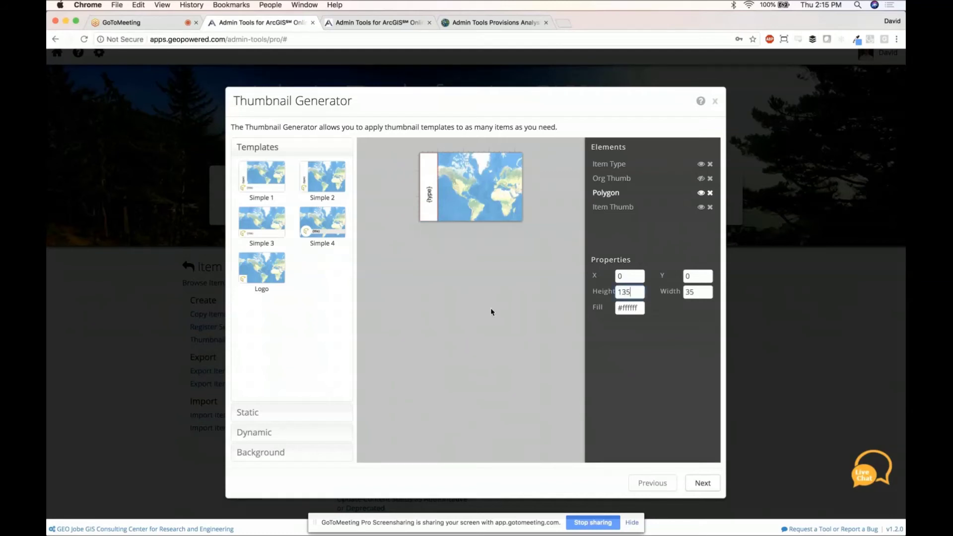
{"action": "left_click", "coordinate": [486, 312]}
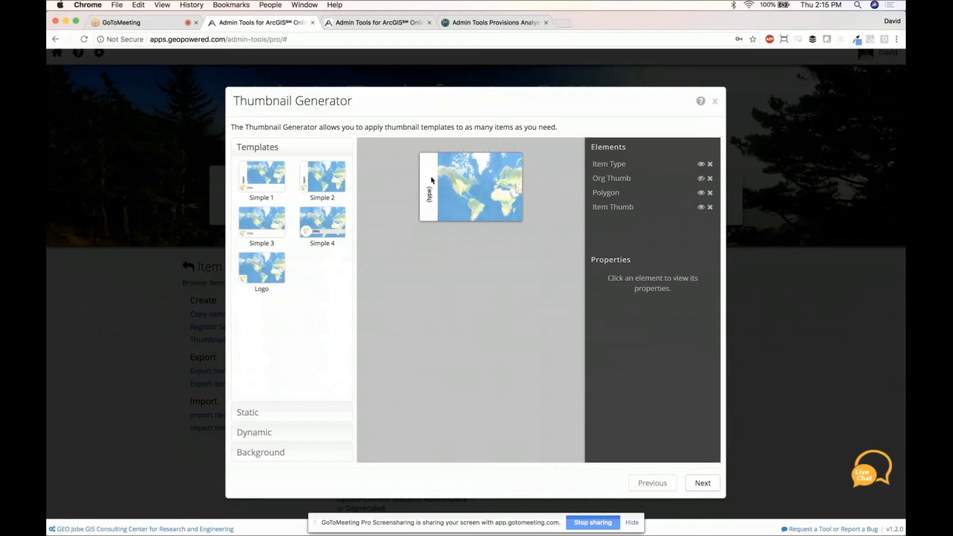
Step: Move the Item Type text straight down to the lower end of the white strip, at about Y 42
{"action": "left_click", "coordinate": [429, 195]}
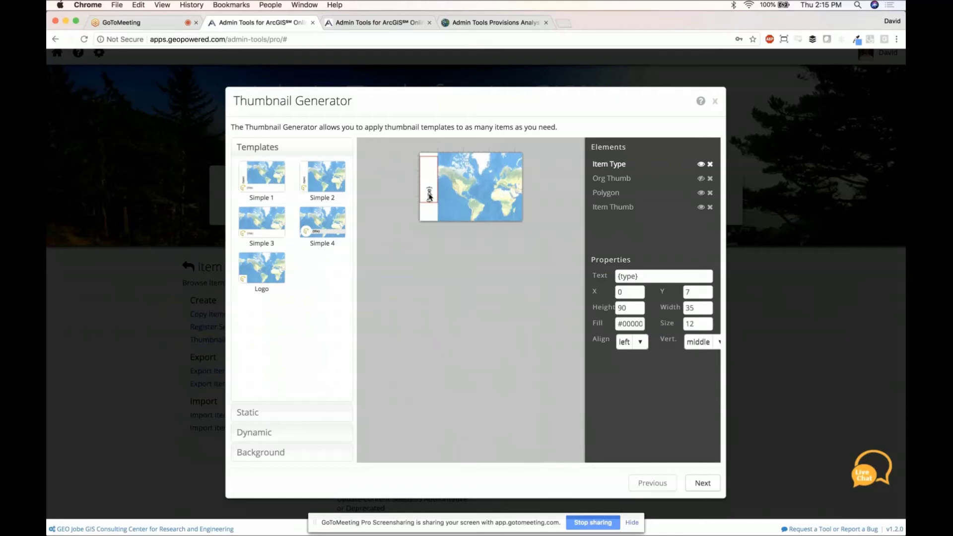
{"action": "left_click_drag", "start_coordinate": [429, 195], "coordinate": [429, 214]}
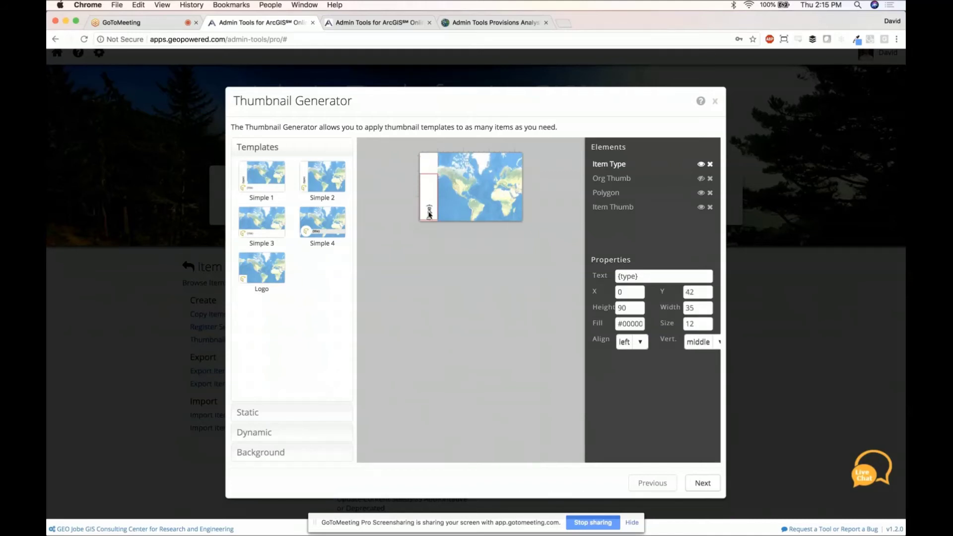
{"action": "left_click", "coordinate": [409, 258]}
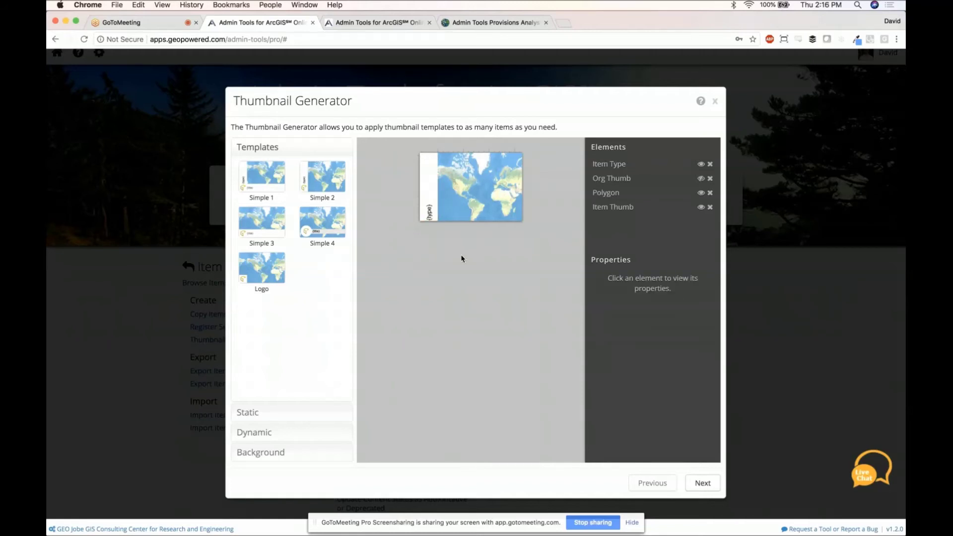
Step: Add a static rectangle over the map in the thumbnail, with height 100 and white fill #ffffff
{"action": "left_click", "coordinate": [264, 417]}
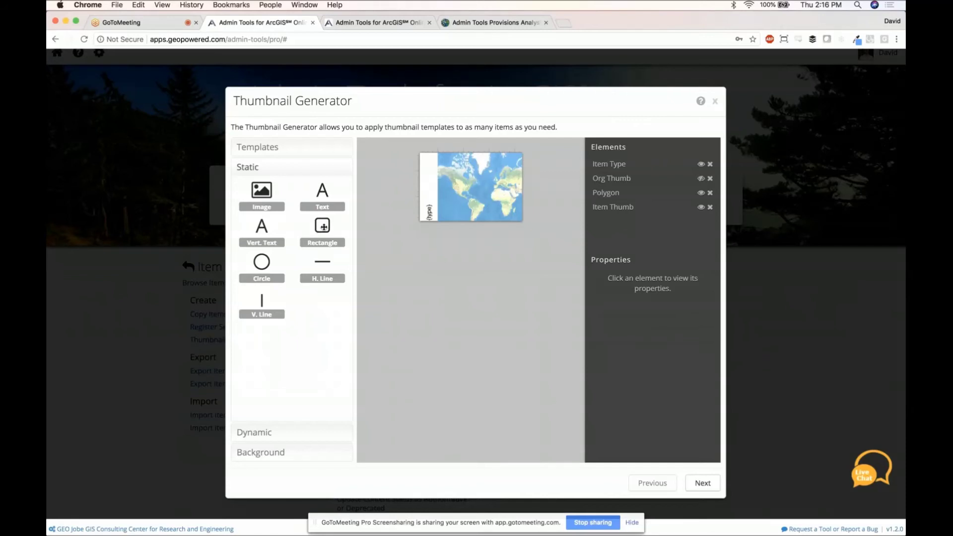
{"action": "left_click_drag", "start_coordinate": [331, 224], "coordinate": [457, 215]}
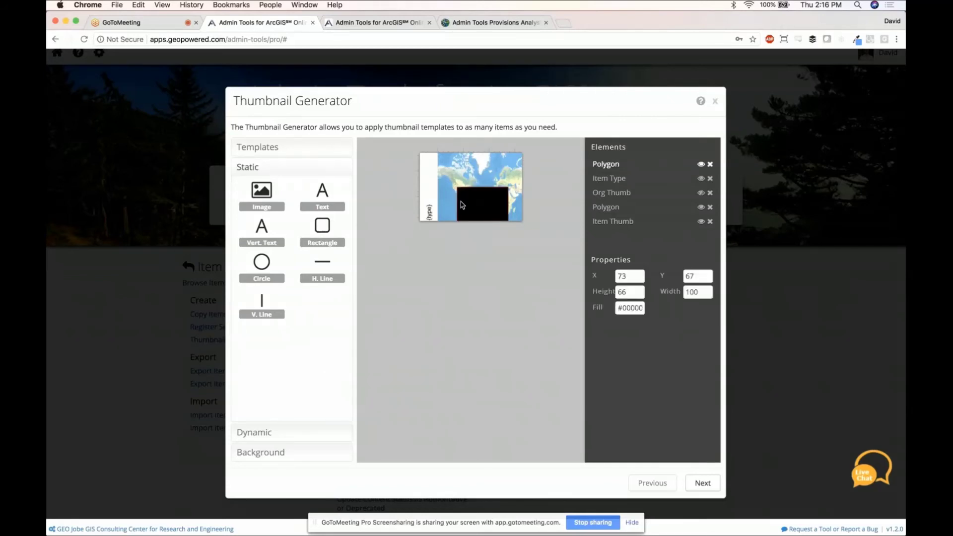
{"action": "left_click_drag", "start_coordinate": [634, 278], "coordinate": [602, 294]}
{"action": "type", "text": "100"}
{"action": "left_click", "coordinate": [642, 326]}
{"action": "left_click", "coordinate": [632, 309]}
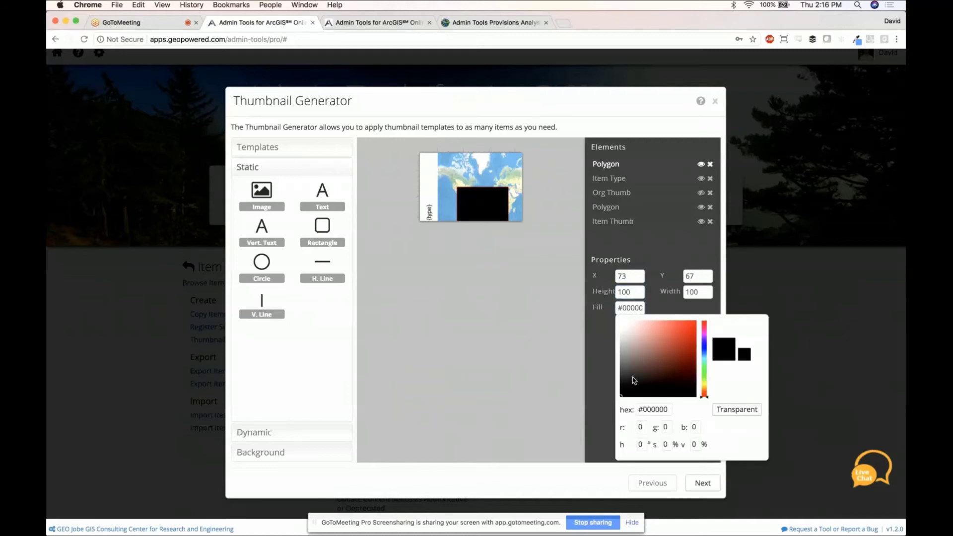
{"action": "left_click", "coordinate": [620, 321]}
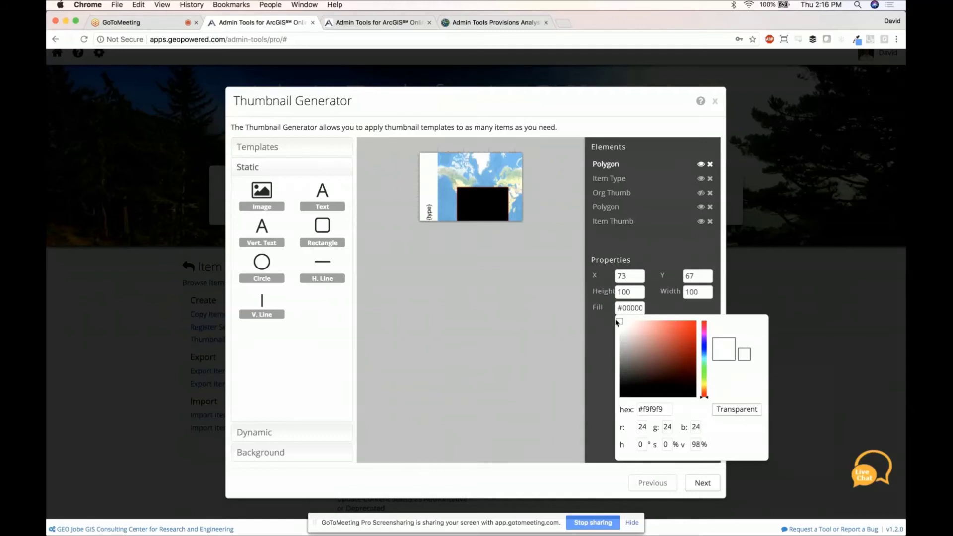
{"action": "left_click", "coordinate": [632, 292]}
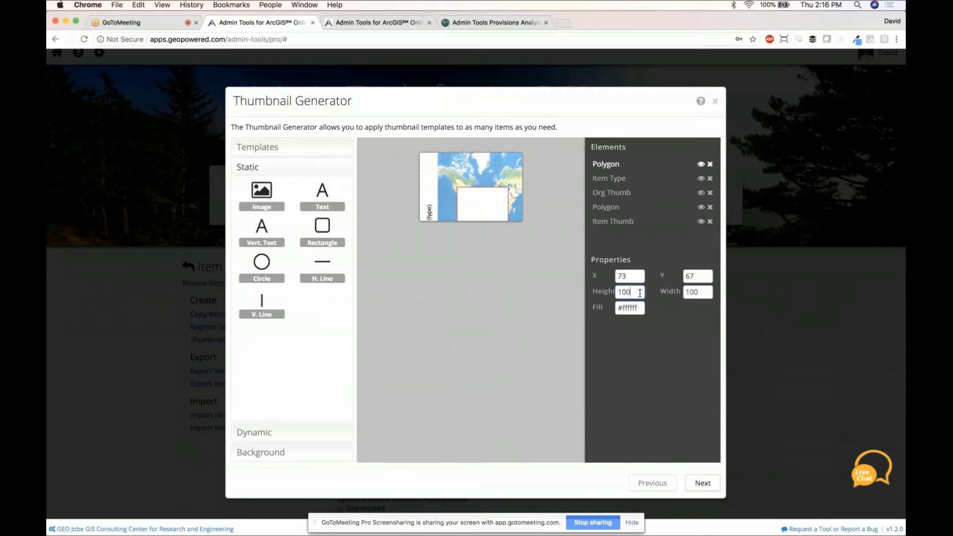
Step: Set the new rectangle's X position to 0
{"action": "left_click", "coordinate": [631, 276]}
{"action": "key", "text": "BackSpace"}
{"action": "key", "text": "BackSpace"}
{"action": "type", "text": "0"}
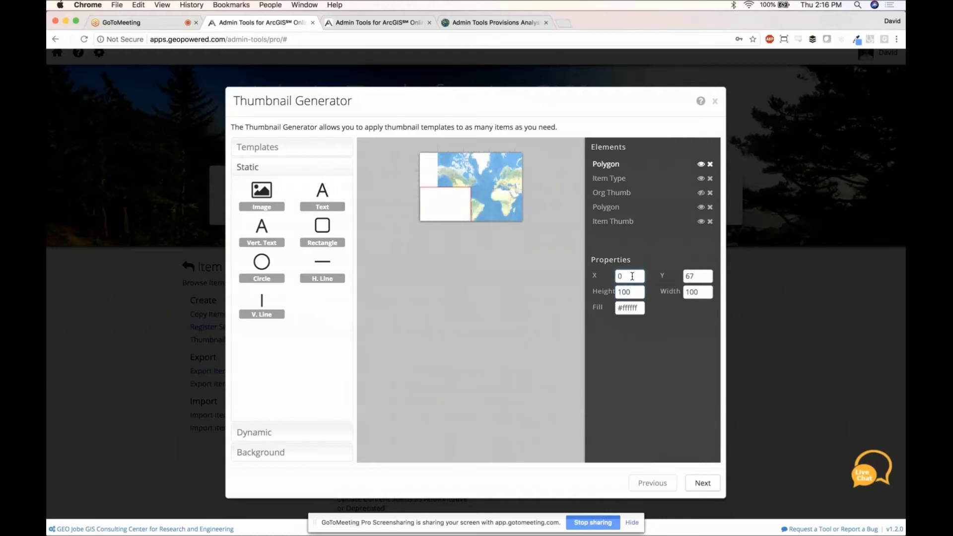
Step: Reorder the new rectangle below the original polygon and move it to the thumbnail's lower-right corner at X 100, Y 33
{"action": "left_click", "coordinate": [605, 168]}
{"action": "left_click_drag", "start_coordinate": [604, 167], "coordinate": [611, 216]}
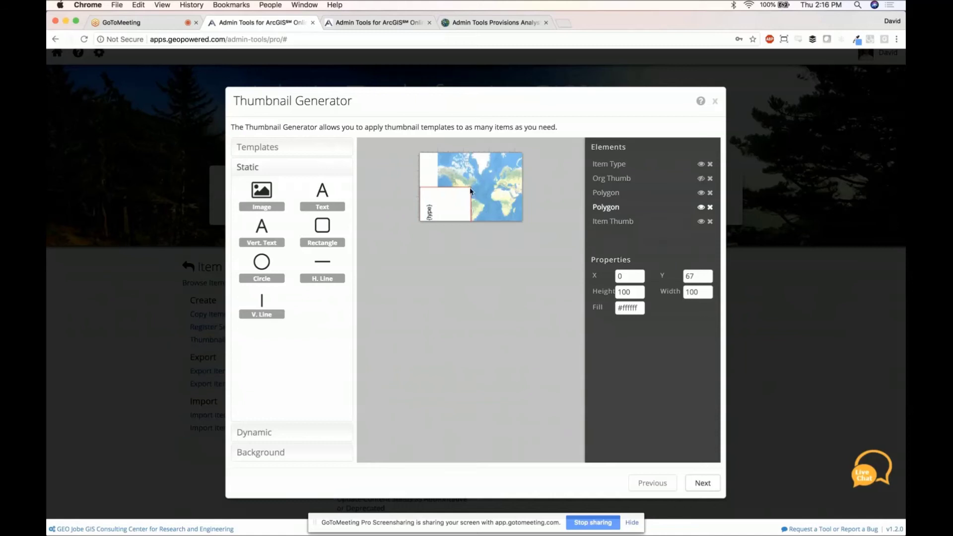
{"action": "left_click_drag", "start_coordinate": [465, 197], "coordinate": [524, 279]}
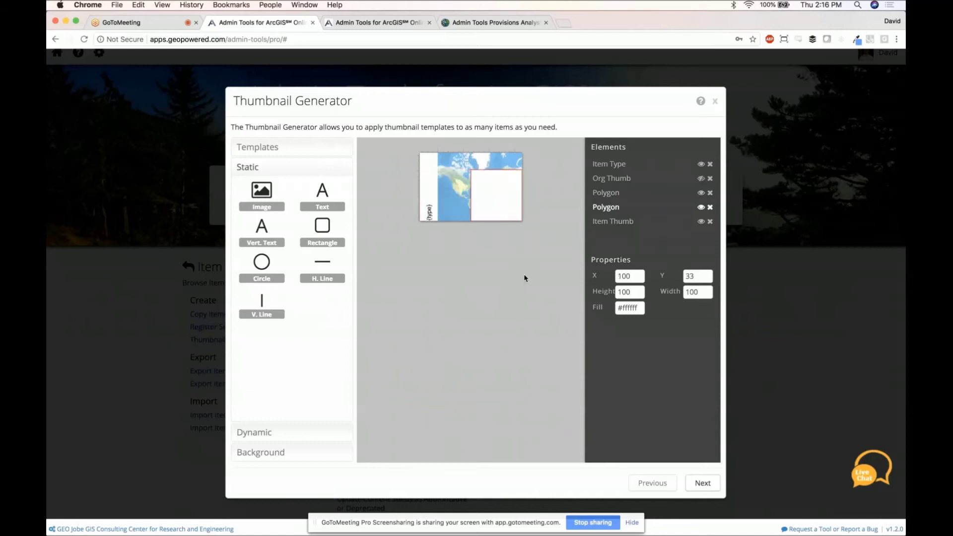
{"action": "left_click", "coordinate": [524, 276]}
{"action": "left_click", "coordinate": [479, 175]}
Step: Add a dynamic Org Thumb element in the lower-right corner of the thumbnail
{"action": "left_click", "coordinate": [282, 151]}
{"action": "left_click", "coordinate": [279, 153]}
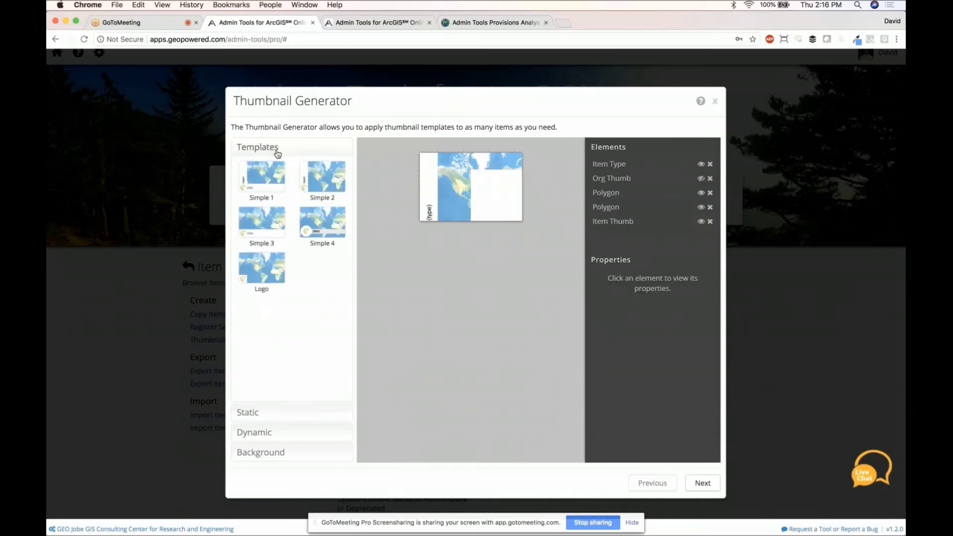
{"action": "left_click", "coordinate": [266, 433]}
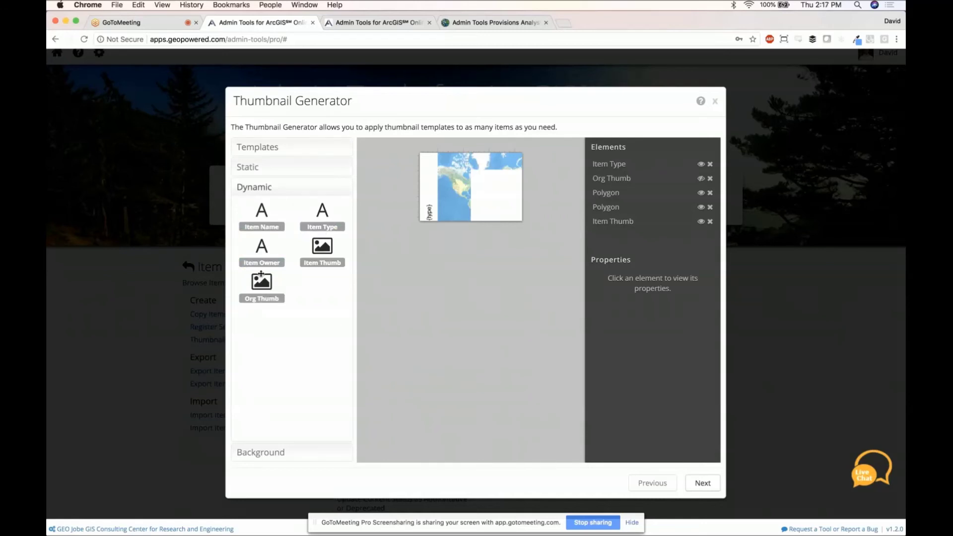
{"action": "left_click_drag", "start_coordinate": [260, 282], "coordinate": [516, 215]}
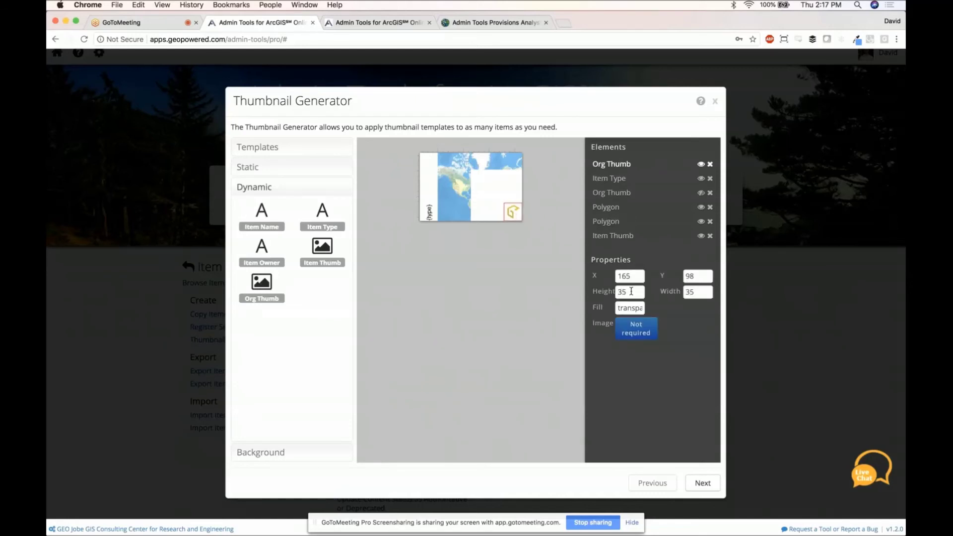
Step: Enlarge the new Org Thumb to 100 by 100 and position it over the white rectangle at X 100, Y 33
{"action": "left_click_drag", "start_coordinate": [631, 291], "coordinate": [612, 293]}
{"action": "type", "text": "100"}
{"action": "left_click_drag", "start_coordinate": [512, 218], "coordinate": [501, 185]}
{"action": "double_click", "coordinate": [692, 292]}
{"action": "type", "text": "100"}
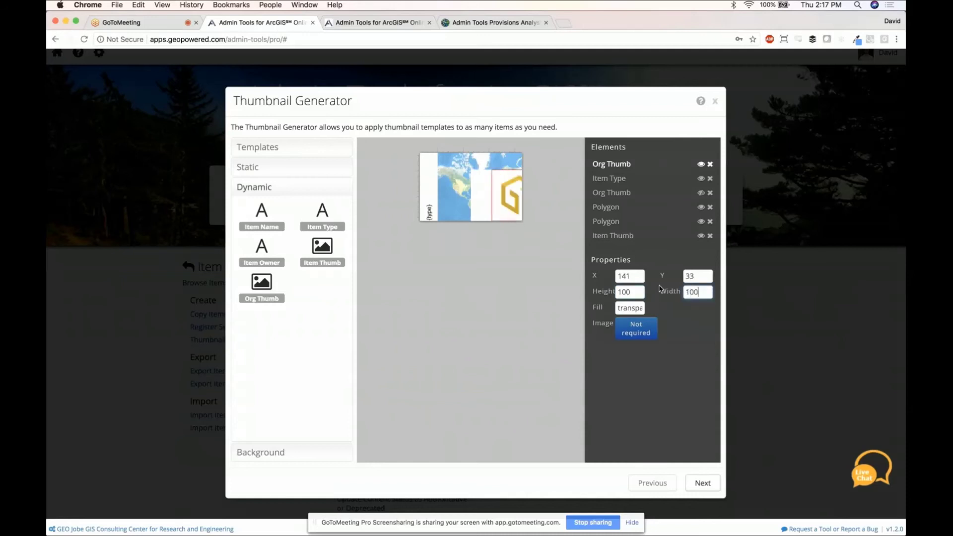
{"action": "left_click_drag", "start_coordinate": [508, 202], "coordinate": [489, 203]}
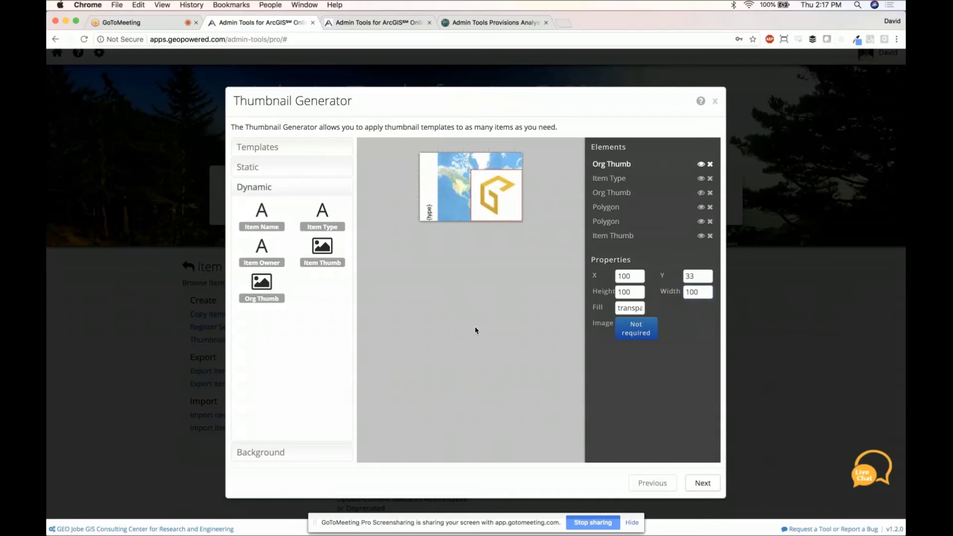
{"action": "left_click", "coordinate": [456, 240]}
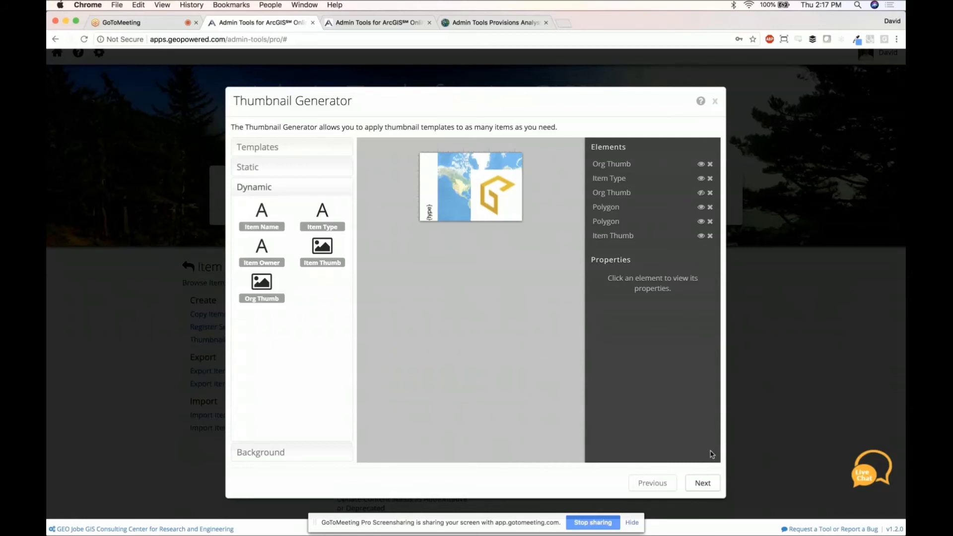
Step: Proceed to item selection and select Admin Tools Google Test, Admin Tools Provision Analysis and the Admin Tools Provisions Analyis Points with Dates feature service
{"action": "left_click", "coordinate": [704, 485]}
{"action": "left_click", "coordinate": [353, 202]}
{"action": "left_click", "coordinate": [348, 222]}
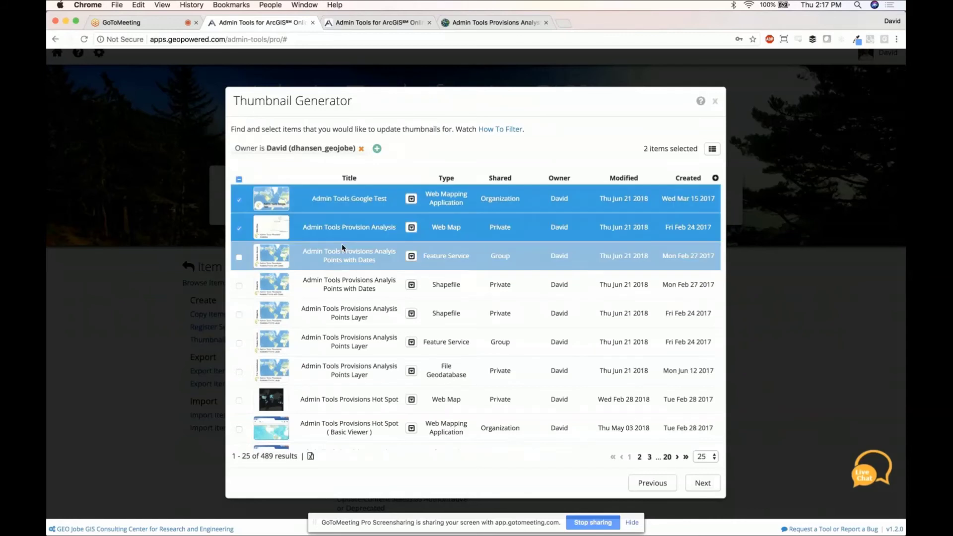
{"action": "left_click", "coordinate": [342, 246]}
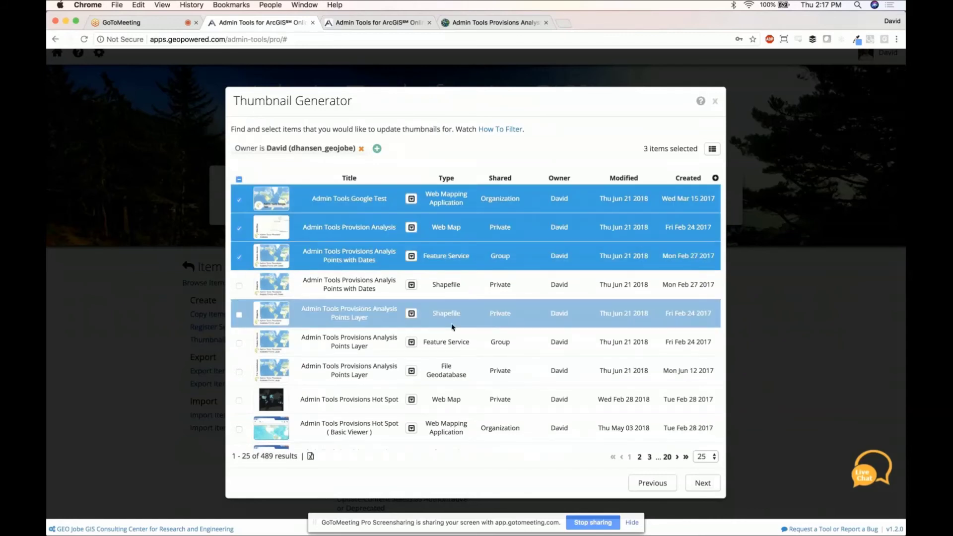
Step: Run the thumbnail update on the three selected items and dismiss the finished progress report
{"action": "left_click", "coordinate": [702, 485]}
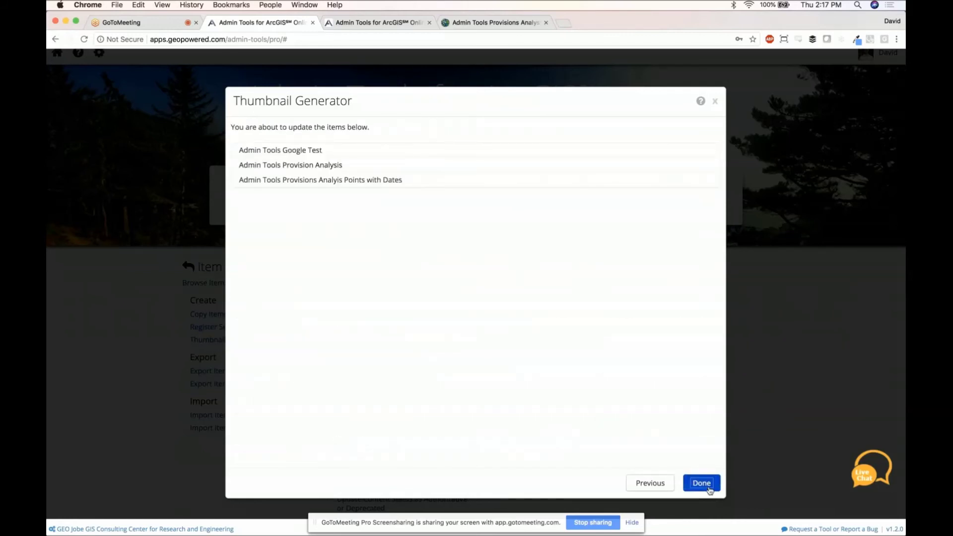
{"action": "left_click", "coordinate": [708, 489]}
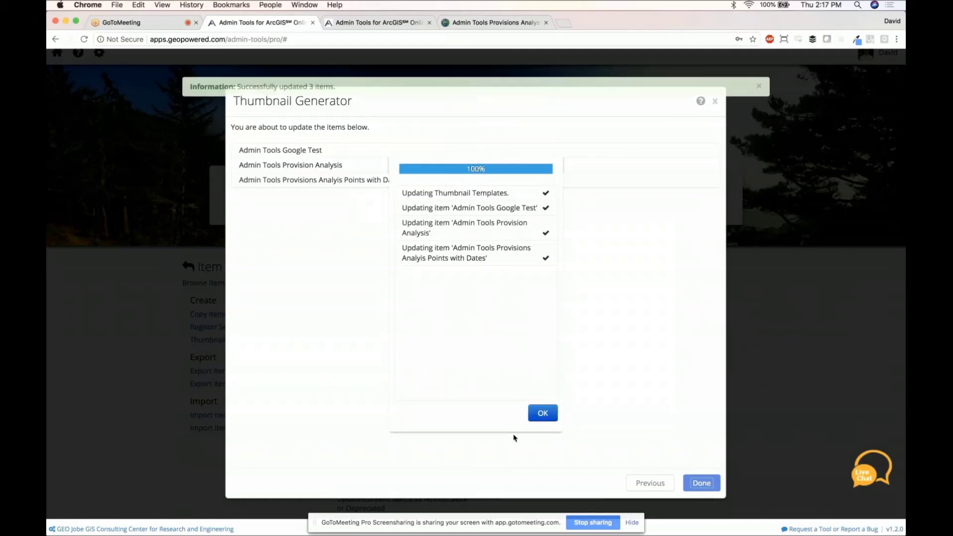
{"action": "left_click", "coordinate": [542, 413]}
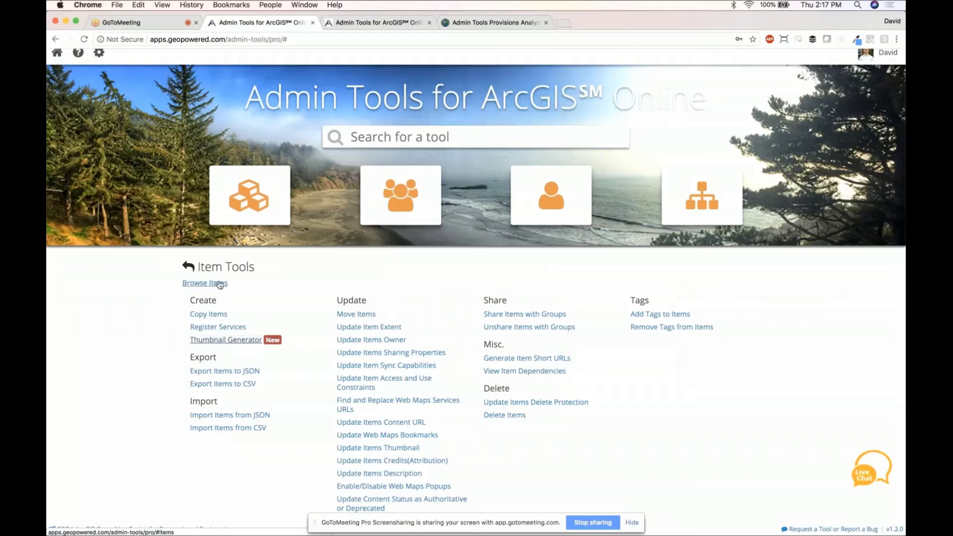
Step: Examine the item thumbnails in the items list open in the other Admin Tools browser tab
{"action": "left_click", "coordinate": [342, 28]}
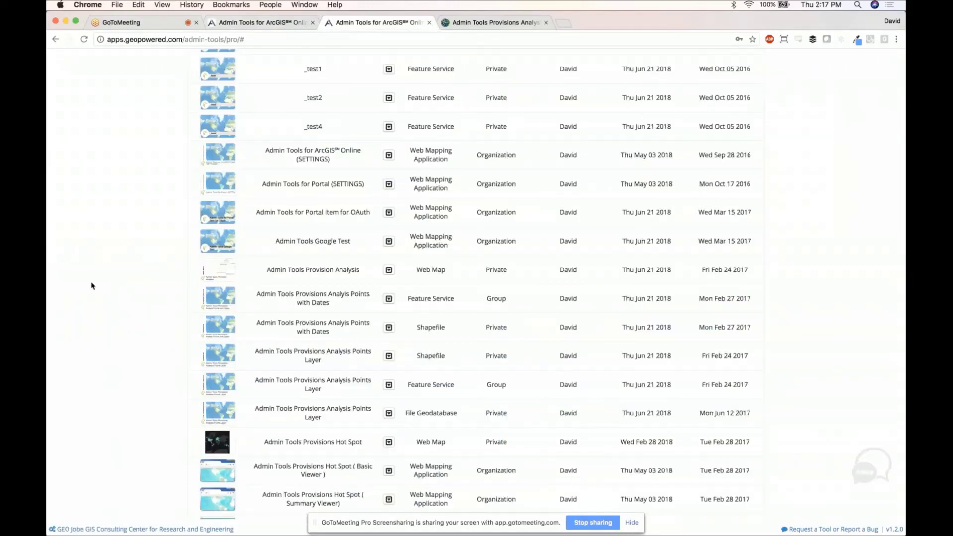
{"action": "scroll", "coordinate": [91, 286], "scroll_direction": "up", "scroll_amount": 10}
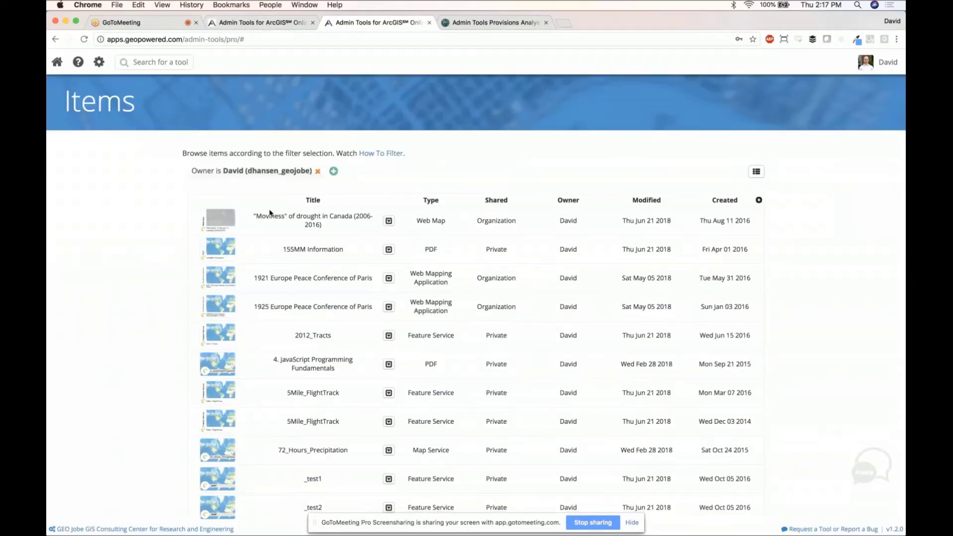
{"action": "left_click", "coordinate": [320, 248]}
{"action": "left_click", "coordinate": [322, 367]}
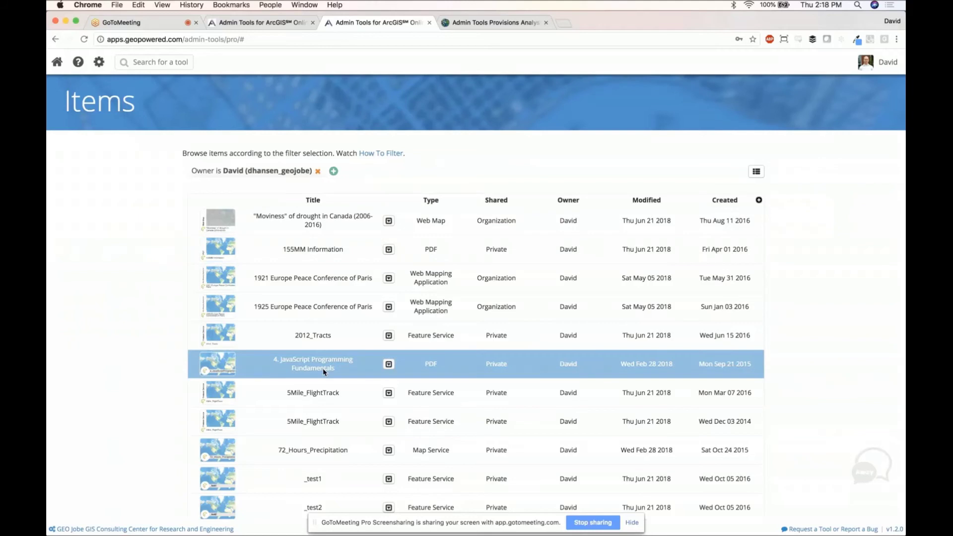
{"action": "scroll", "coordinate": [323, 368], "scroll_direction": "down", "scroll_amount": 4}
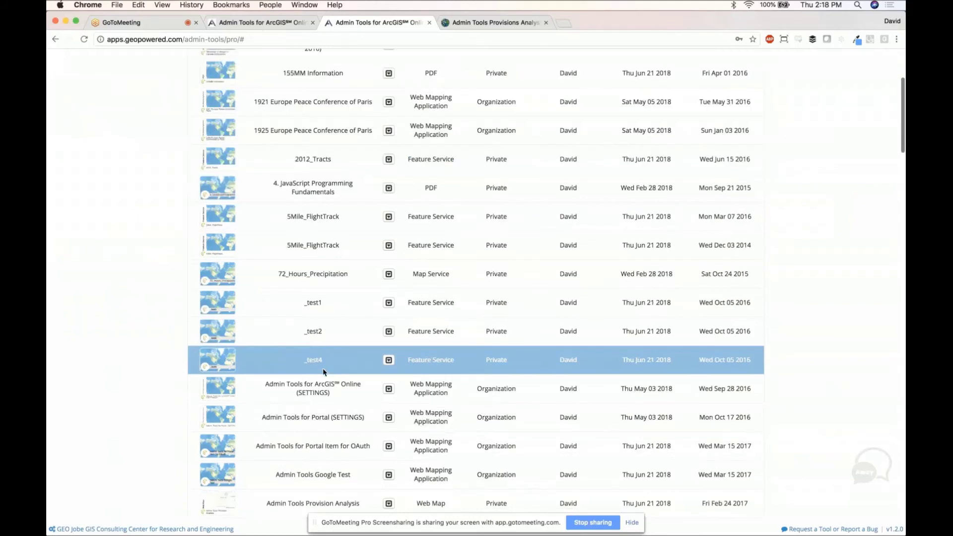
{"action": "scroll", "coordinate": [323, 372], "scroll_direction": "up", "scroll_amount": 4}
Step: Reload Admin Tools, reopen the item browser and check the thumbnails of the three updated Admin Tools items
{"action": "left_click", "coordinate": [84, 39]}
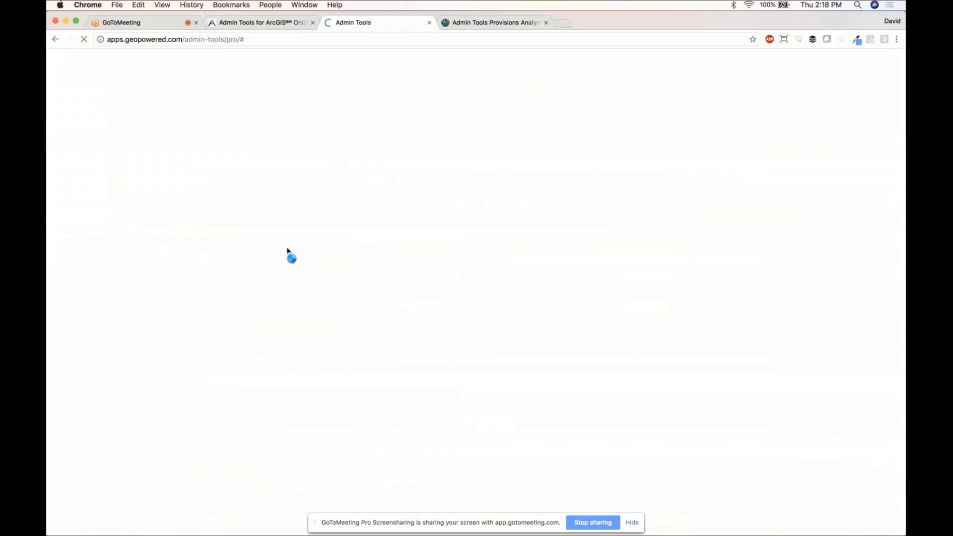
{"action": "left_click", "coordinate": [268, 213]}
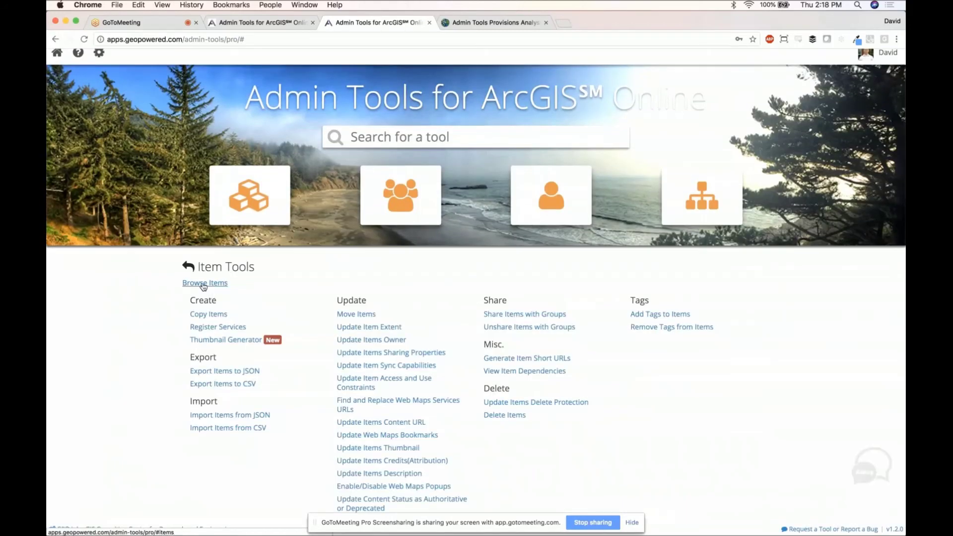
{"action": "left_click", "coordinate": [204, 283]}
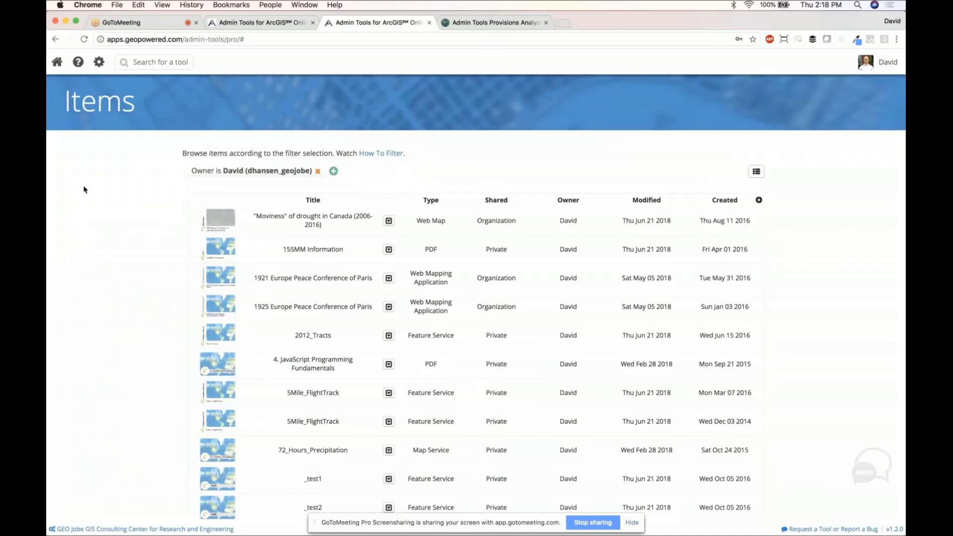
{"action": "scroll", "coordinate": [84, 189], "scroll_direction": "down", "scroll_amount": 1}
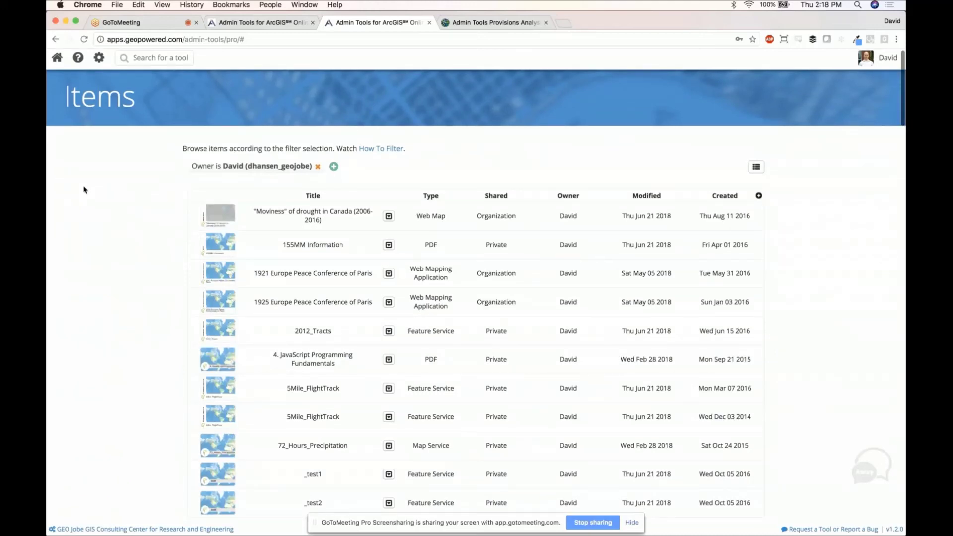
{"action": "scroll", "coordinate": [84, 189], "scroll_direction": "down", "scroll_amount": 5}
{"action": "scroll", "coordinate": [83, 189], "scroll_direction": "down", "scroll_amount": 3}
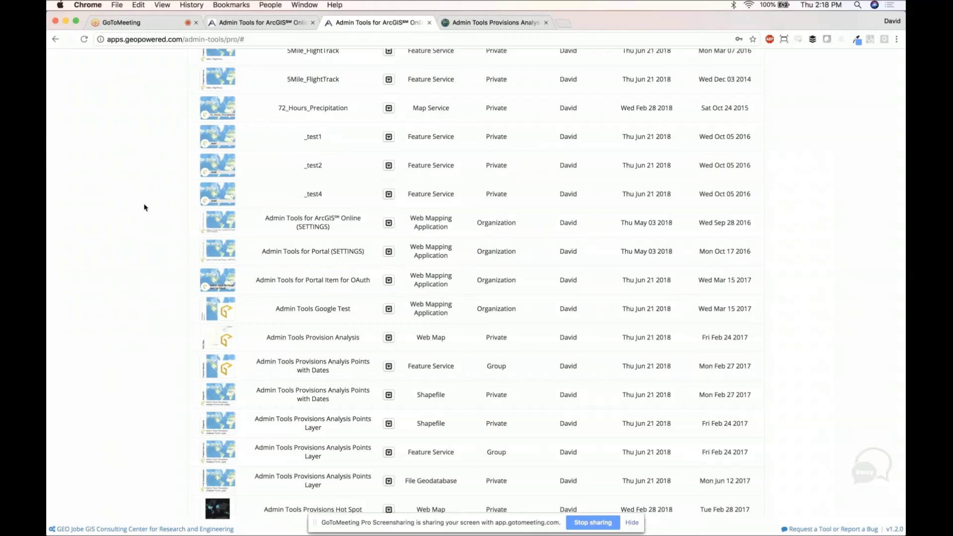
{"action": "scroll", "coordinate": [145, 208], "scroll_direction": "up", "scroll_amount": 5}
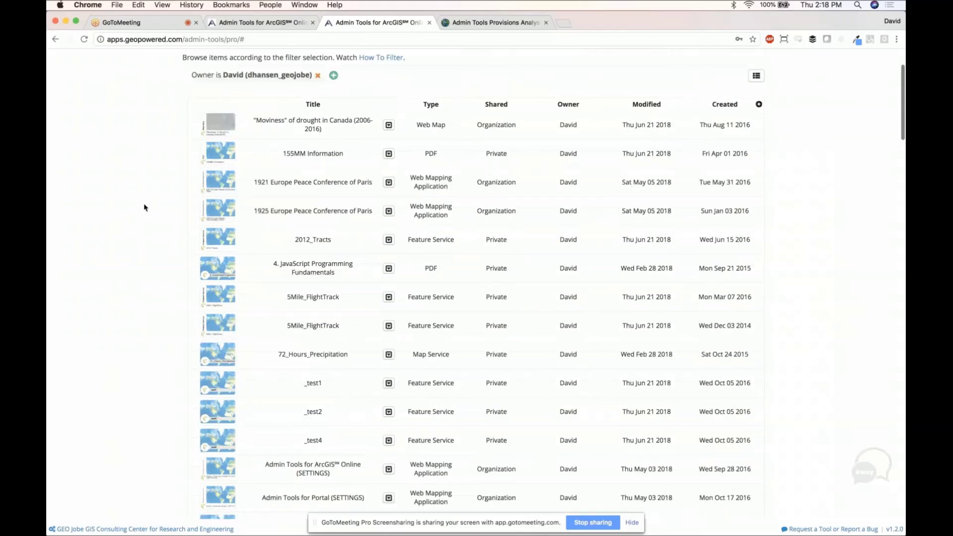
{"action": "scroll", "coordinate": [222, 145], "scroll_direction": "up", "scroll_amount": 1}
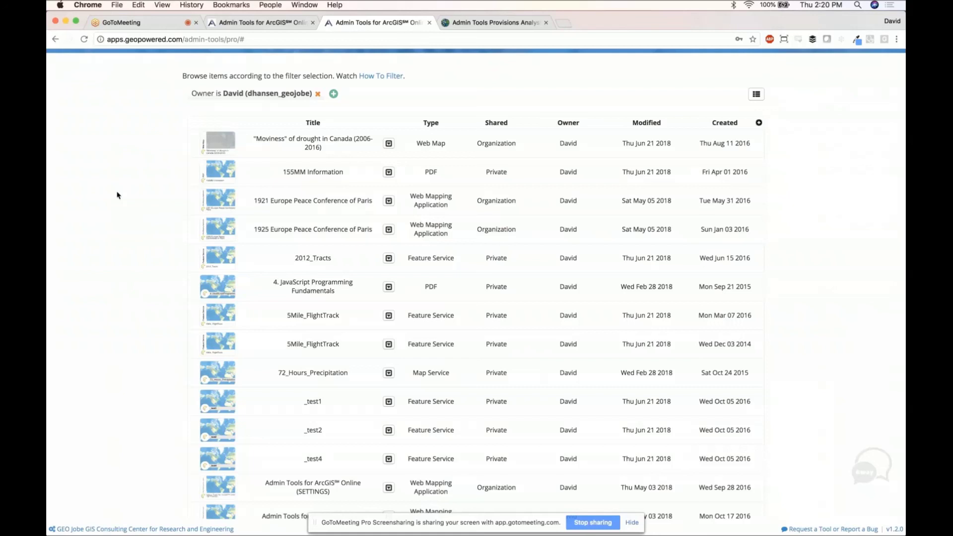
Step: Switch to the PowerPoint webinar presentation, play it from the current Live Demo slide and advance to the Next Steps slide
{"action": "key", "text": "ctrl+Right"}
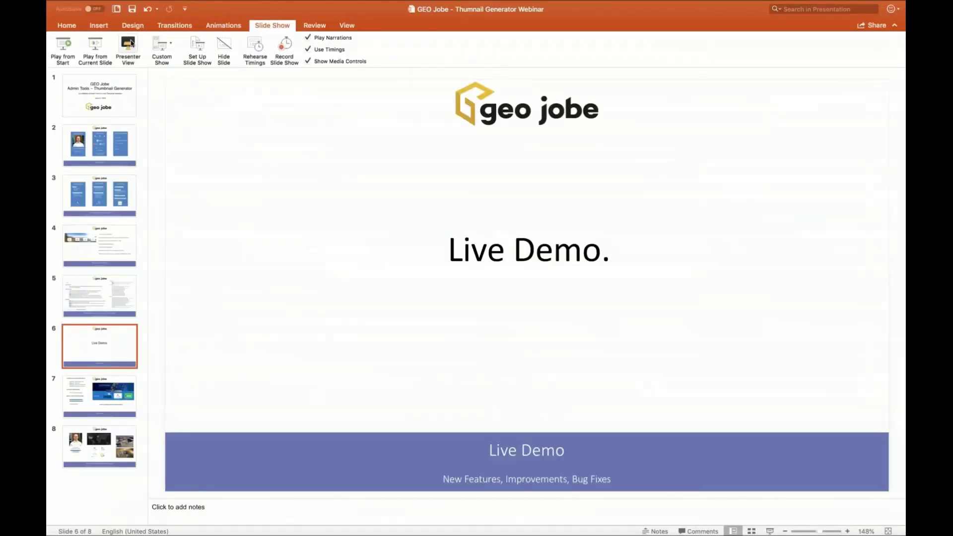
{"action": "left_click", "coordinate": [95, 58]}
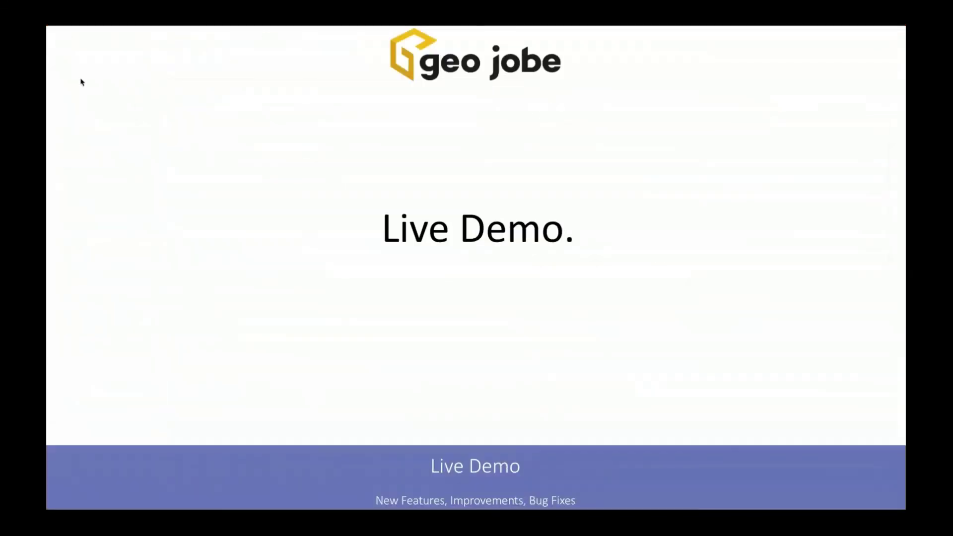
{"action": "key", "text": "Right"}
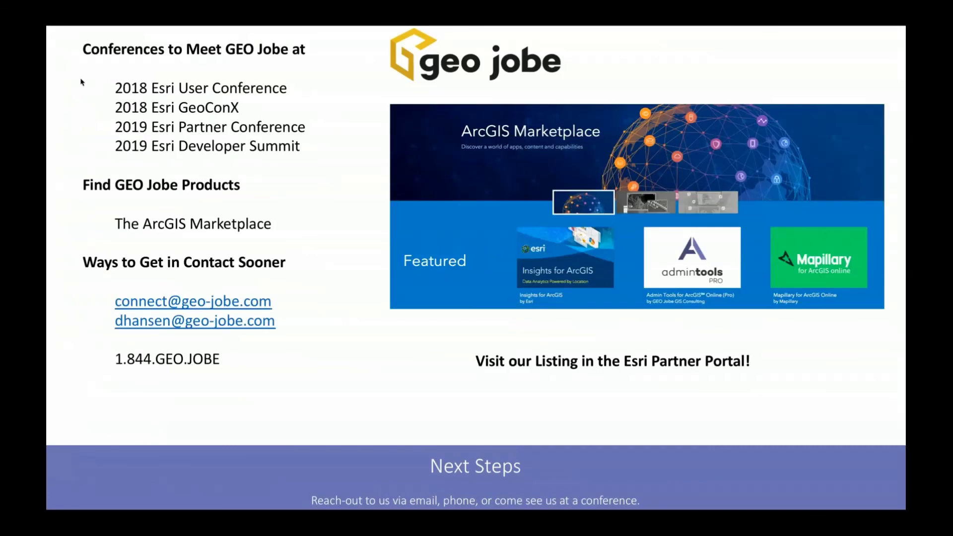